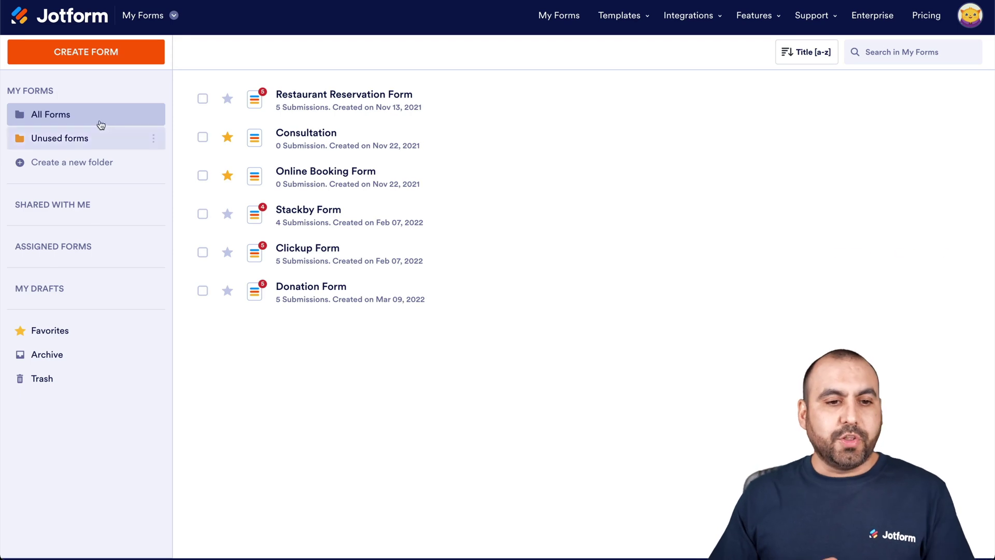
Create a new blank form using the Classic Form layout
left_click(108, 59)
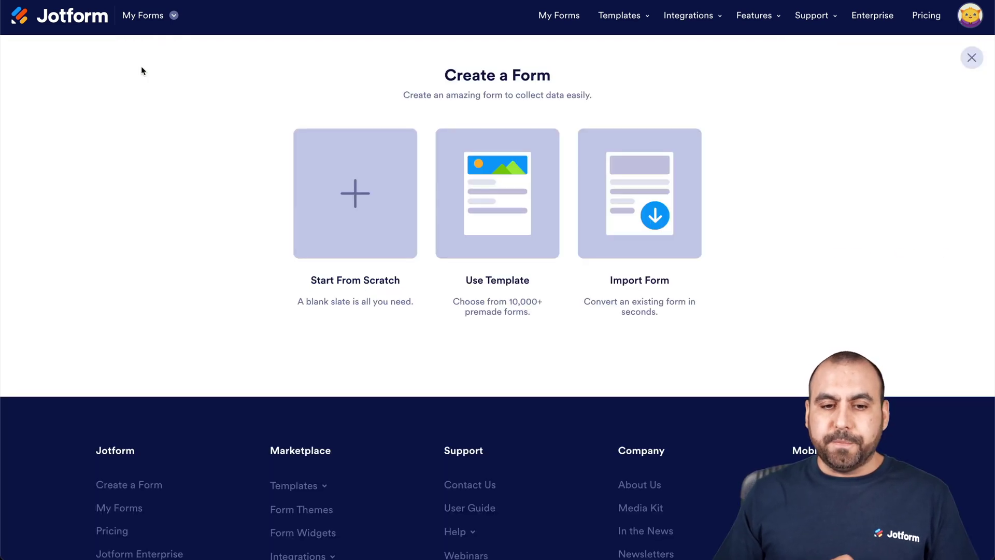
left_click(376, 203)
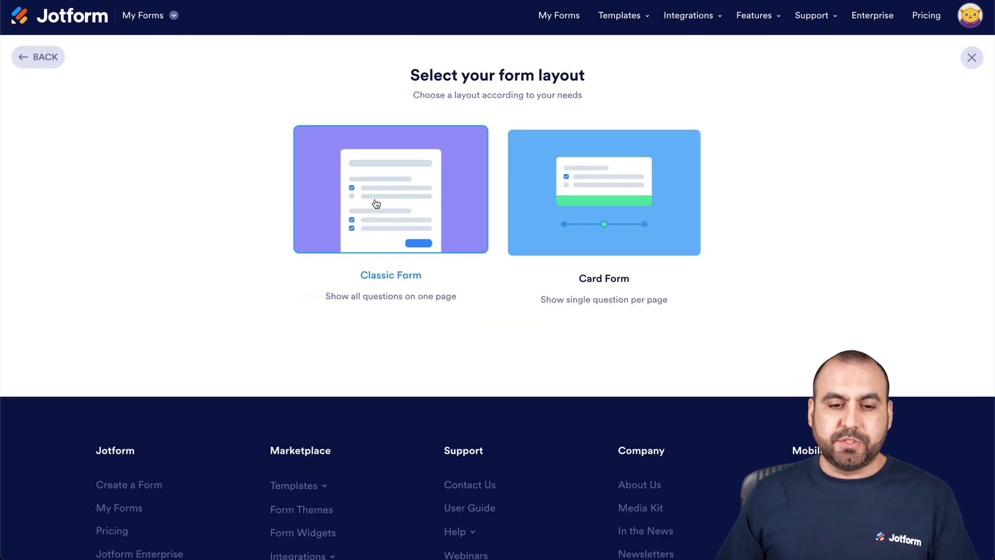
left_click(395, 200)
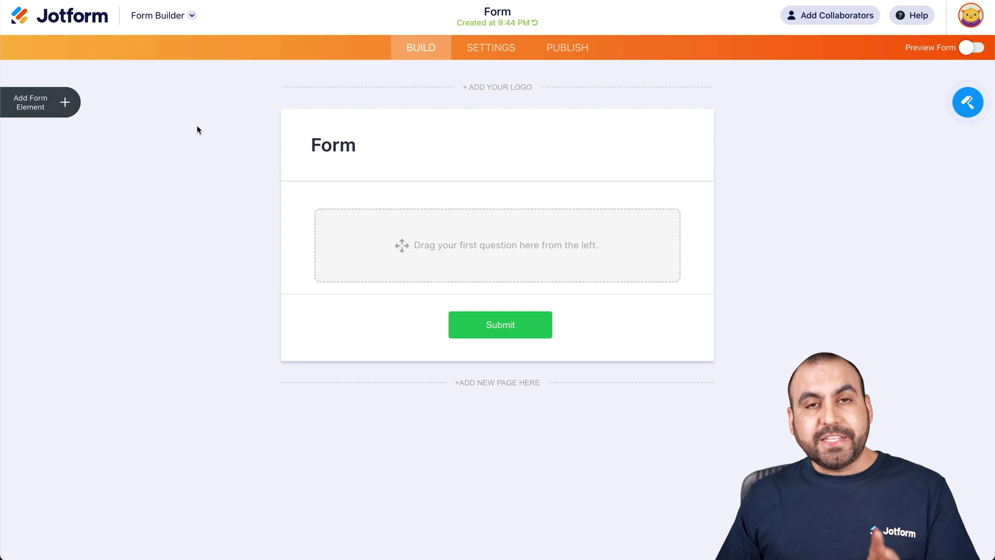
Add Full Name and Address fields to the form
left_click(61, 105)
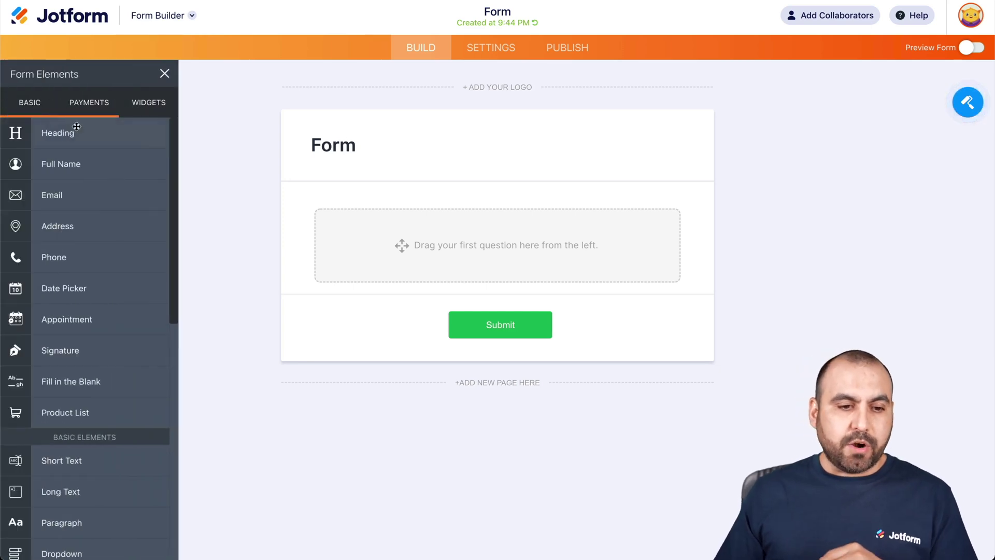
left_click(82, 172)
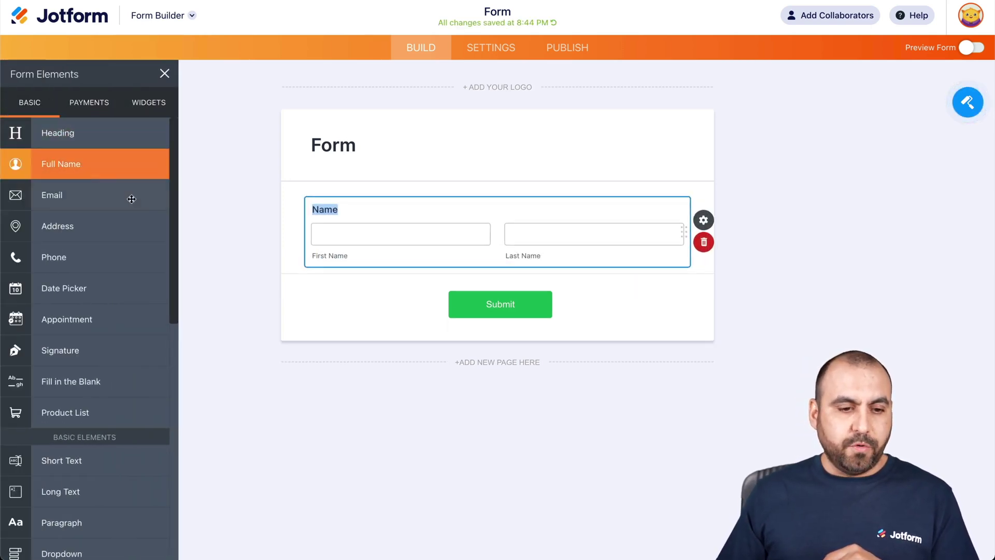
left_click(127, 223)
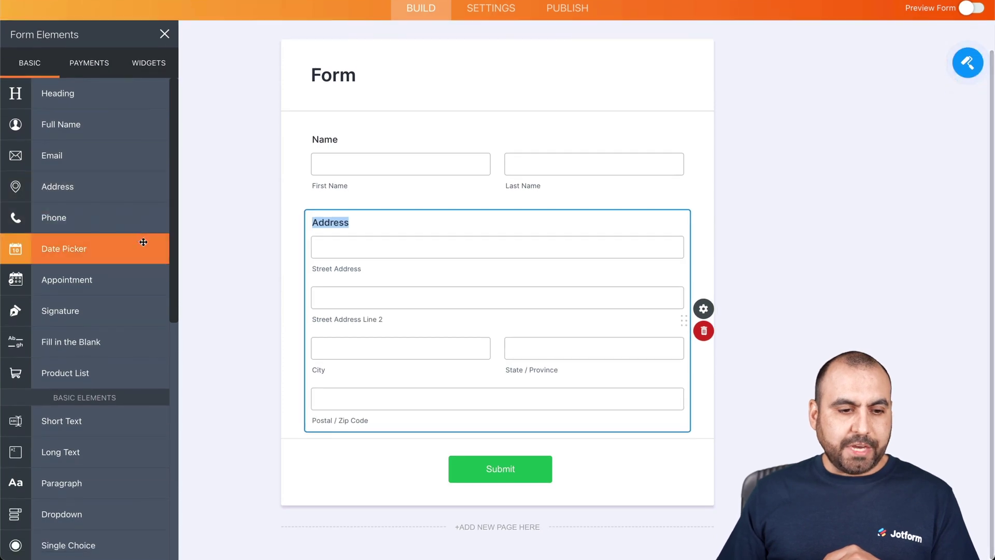
scroll(128, 283, "down", 3)
scroll(129, 283, "down", 1)
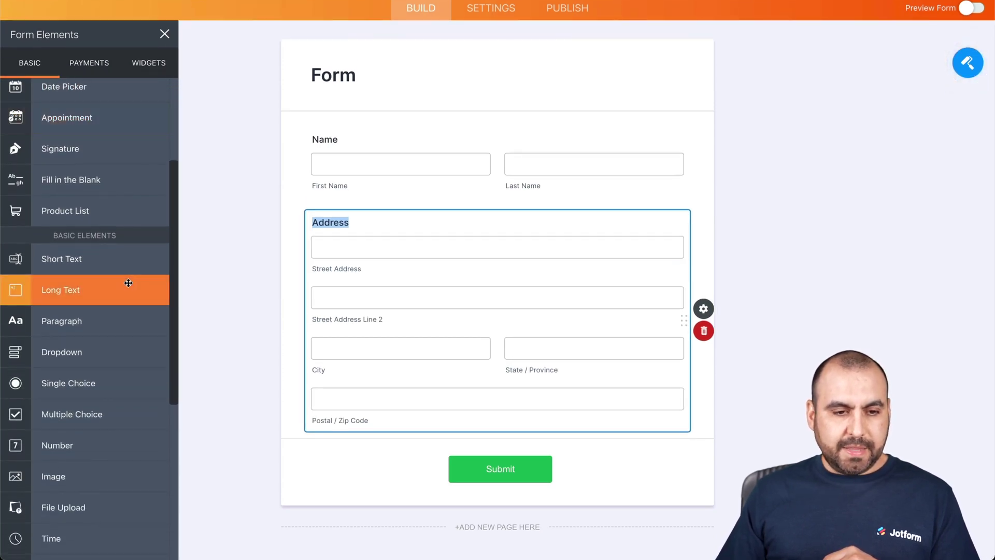
scroll(129, 283, "up", 5)
Add the Country Picker widget, found by searching 'country', and an Email field
left_click(147, 67)
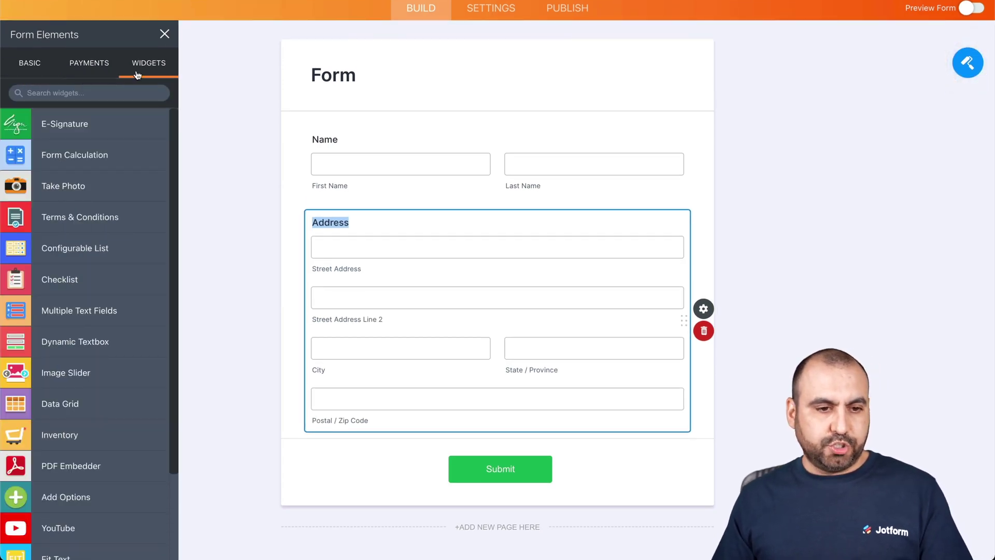
left_click(91, 93)
type("country")
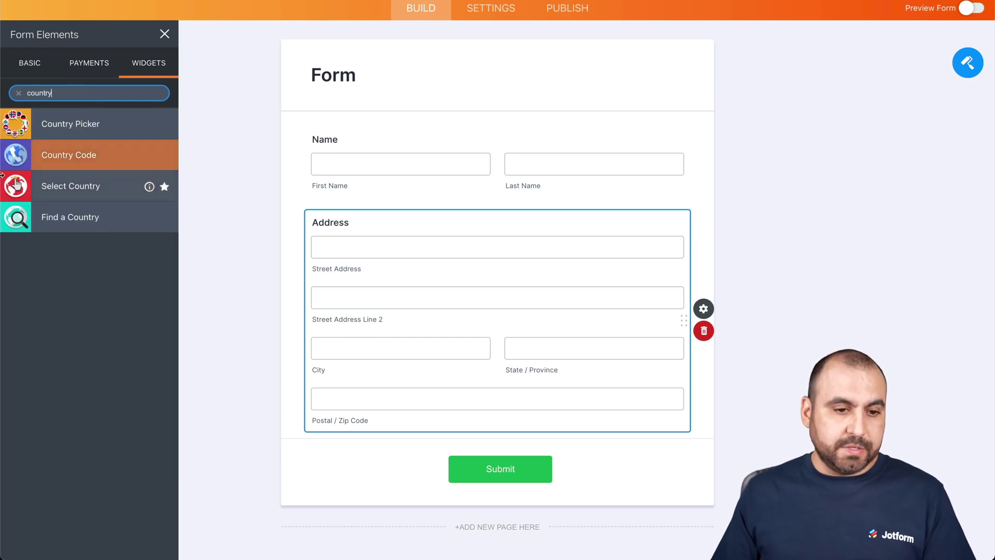
left_click(99, 126)
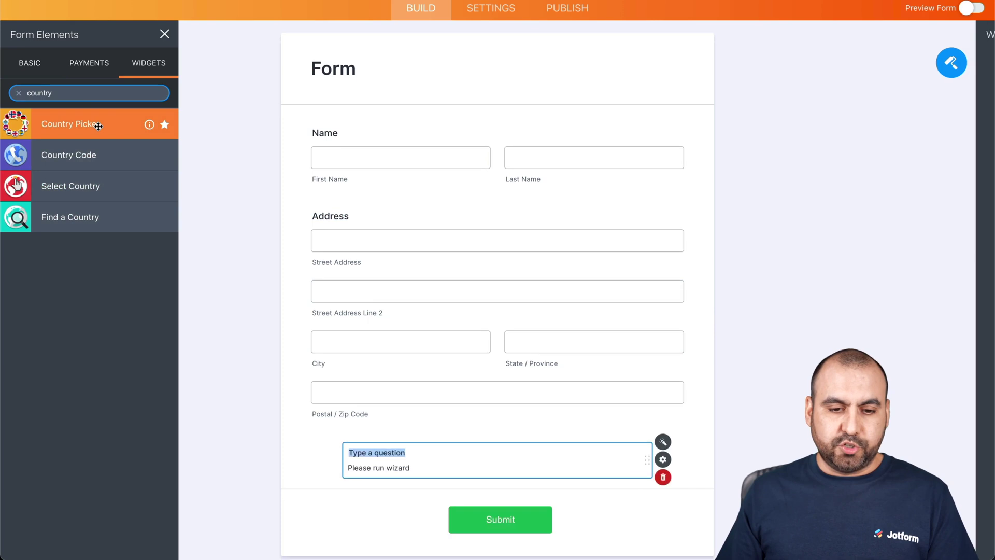
left_click(42, 72)
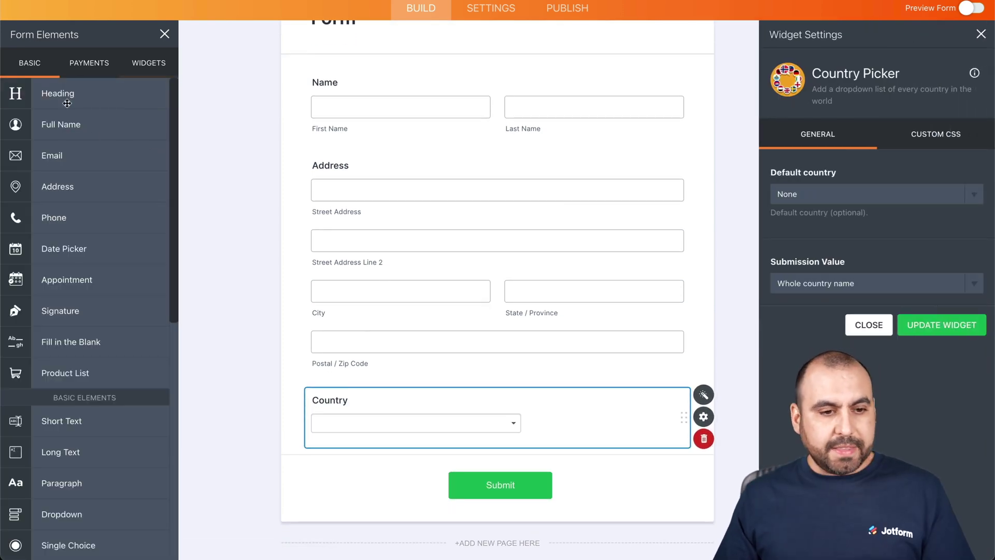
left_click(73, 157)
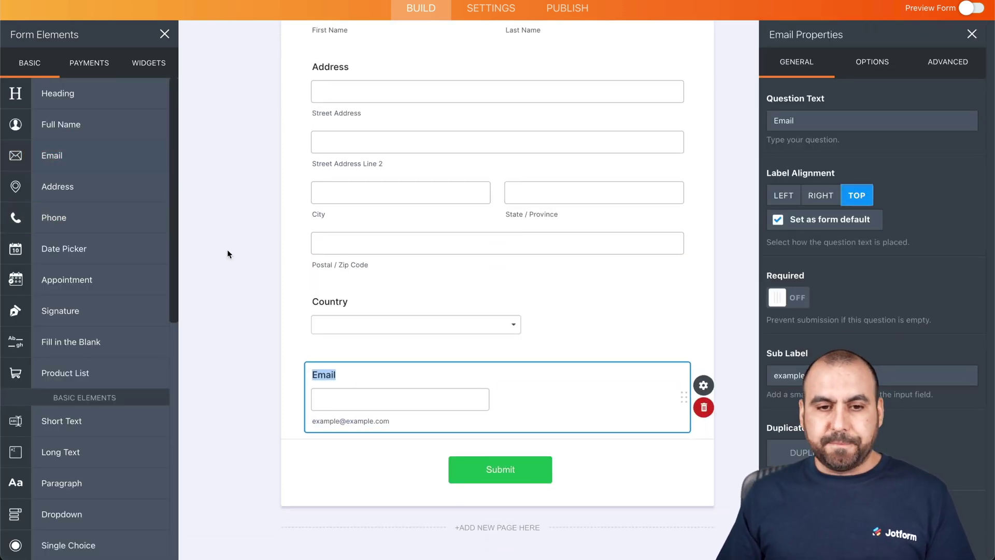
left_click(227, 250)
Rename the form heading to 'Airmeet Registration Form'
scroll(227, 250, "up", 3)
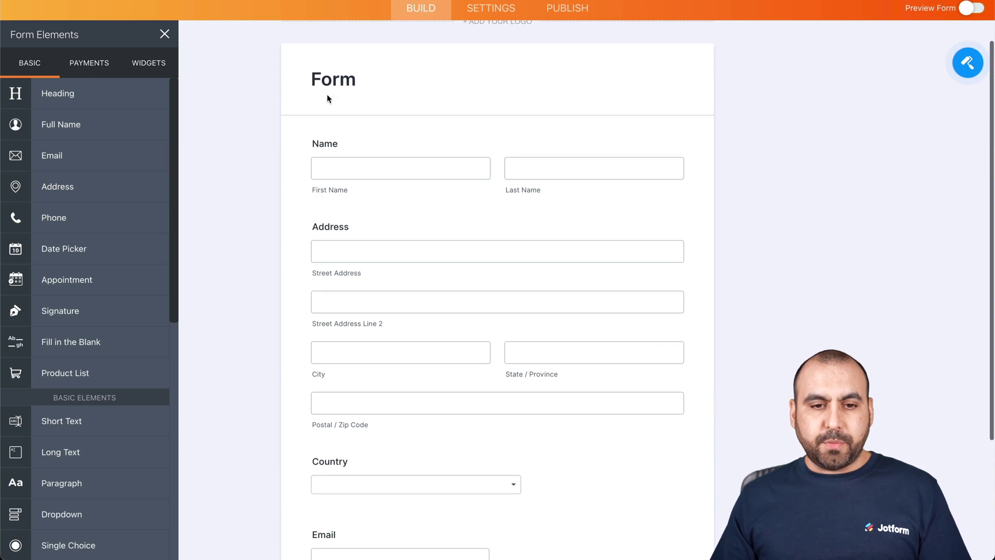
left_click(327, 100)
left_click(310, 79)
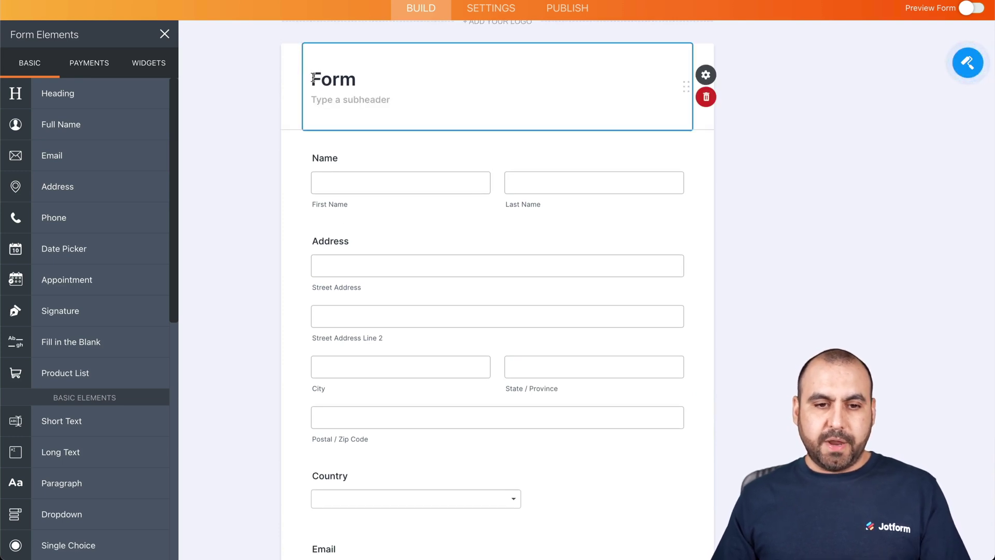
type("Air")
type("meet Reg")
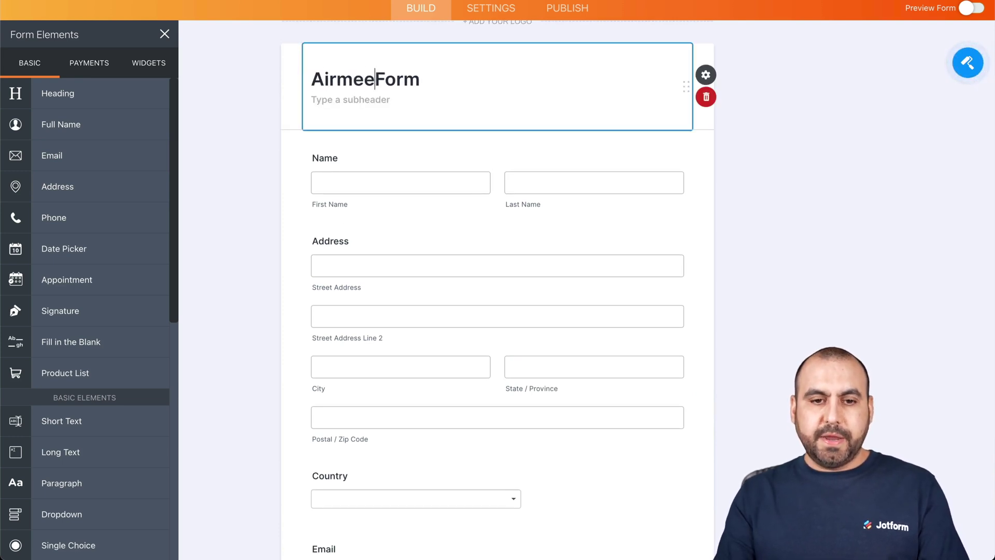
type("istration")
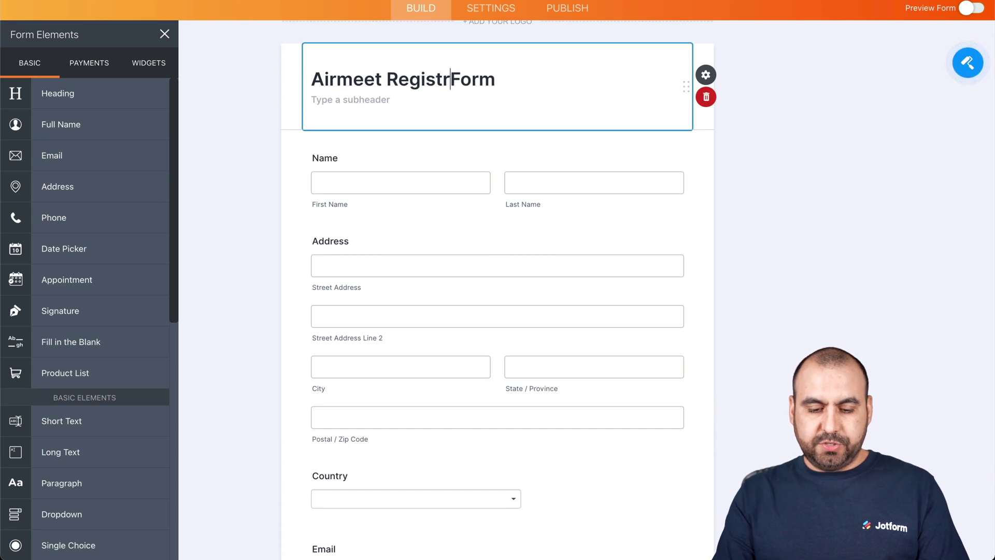
double_click(777, 223)
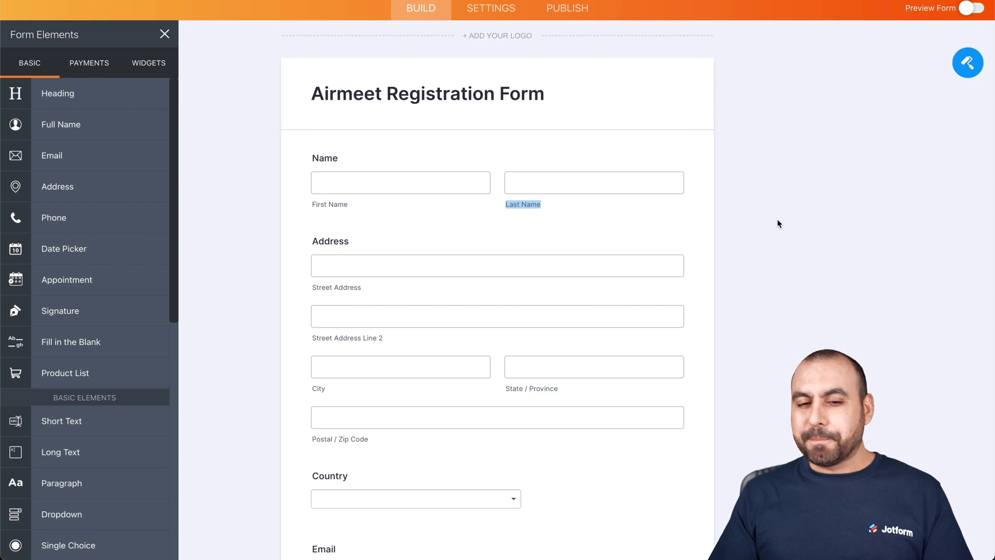
scroll(776, 219, "up", 2)
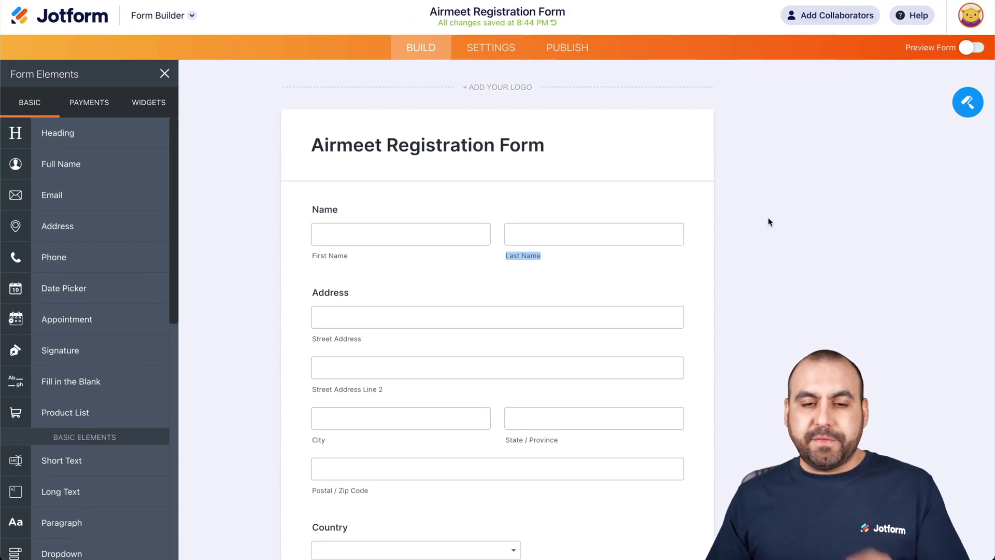
In the form's Integrations settings, find Airmeet and choose its Zapier Zap template
left_click(491, 48)
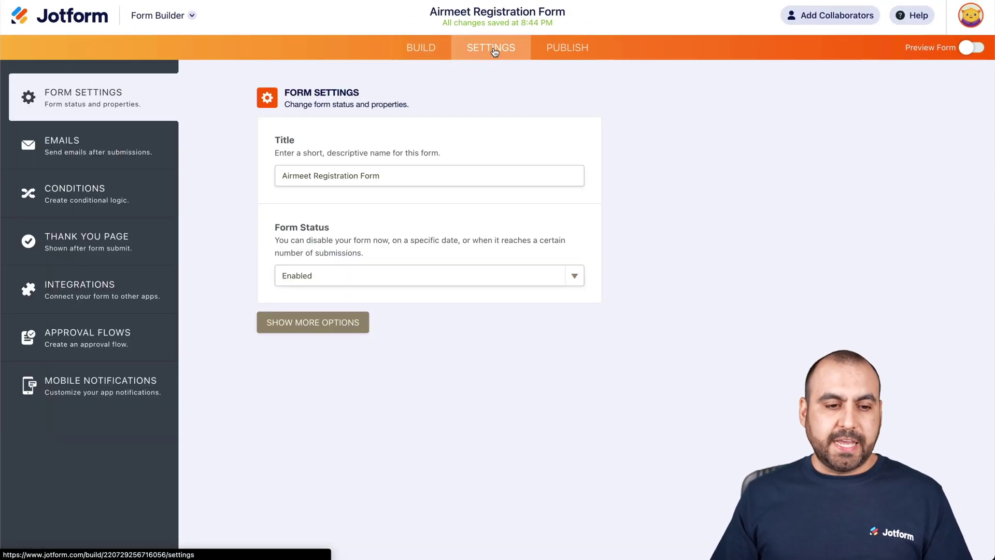
left_click(115, 300)
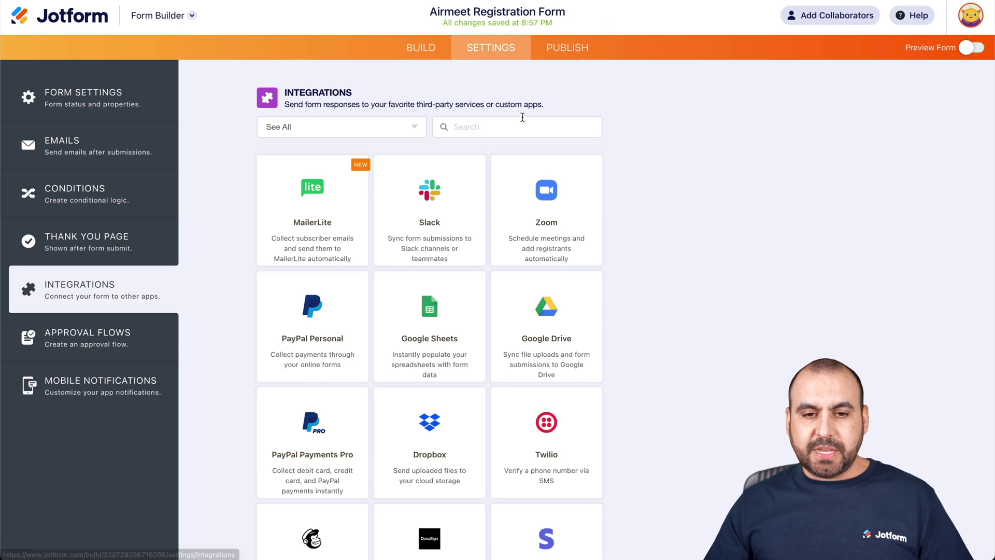
type("airmee")
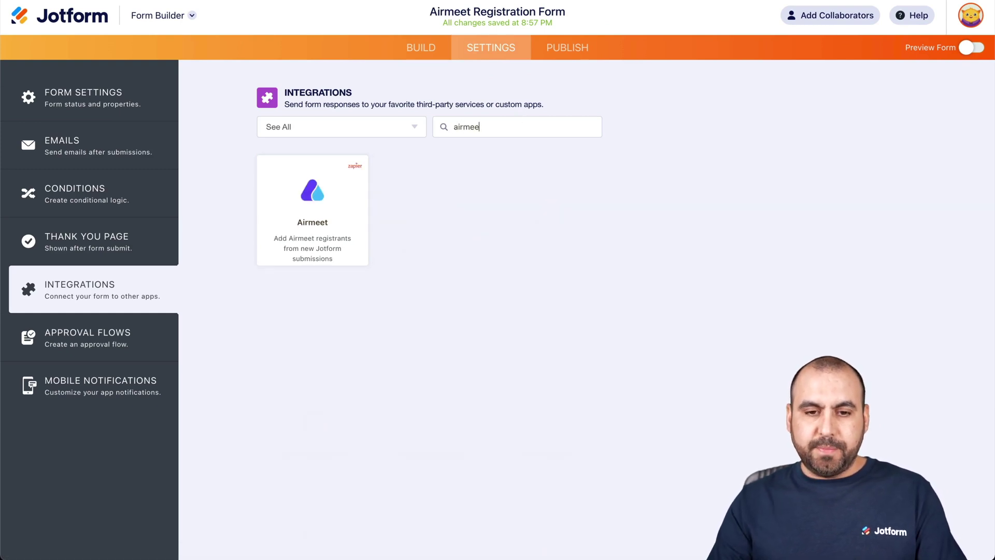
type("t")
left_click(325, 182)
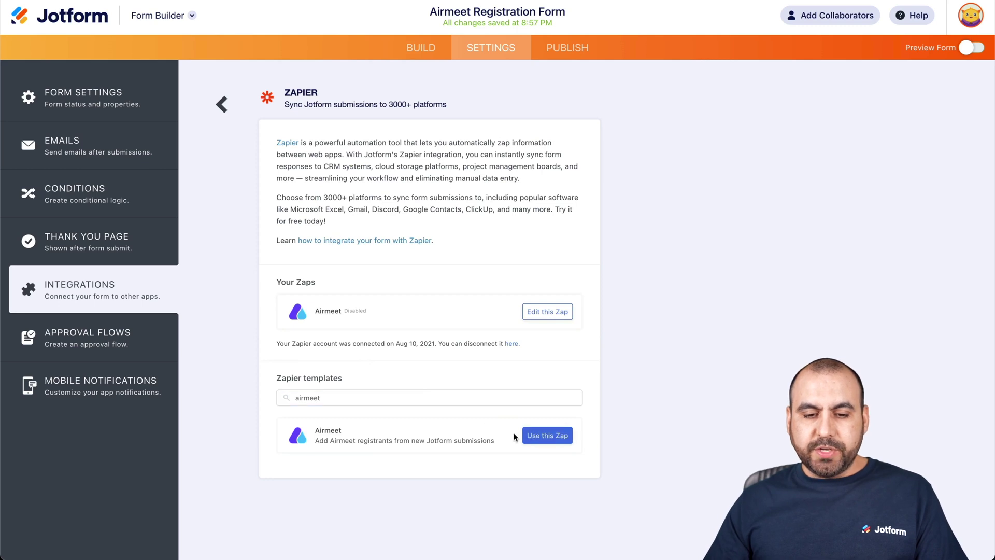
left_click(550, 435)
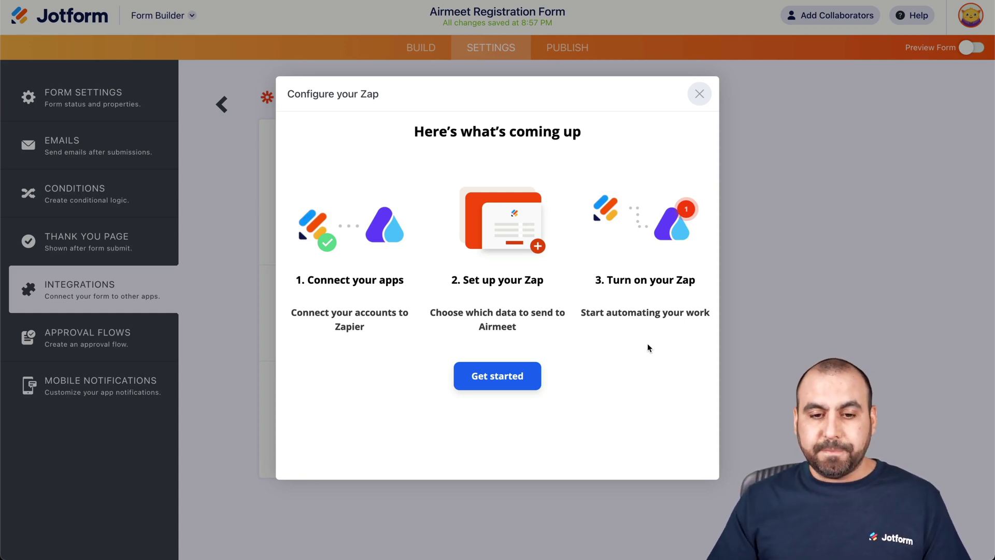
Keep the Jotform account, choose Airmeet Registration Form as source, then connect a new Airmeet account
left_click(520, 375)
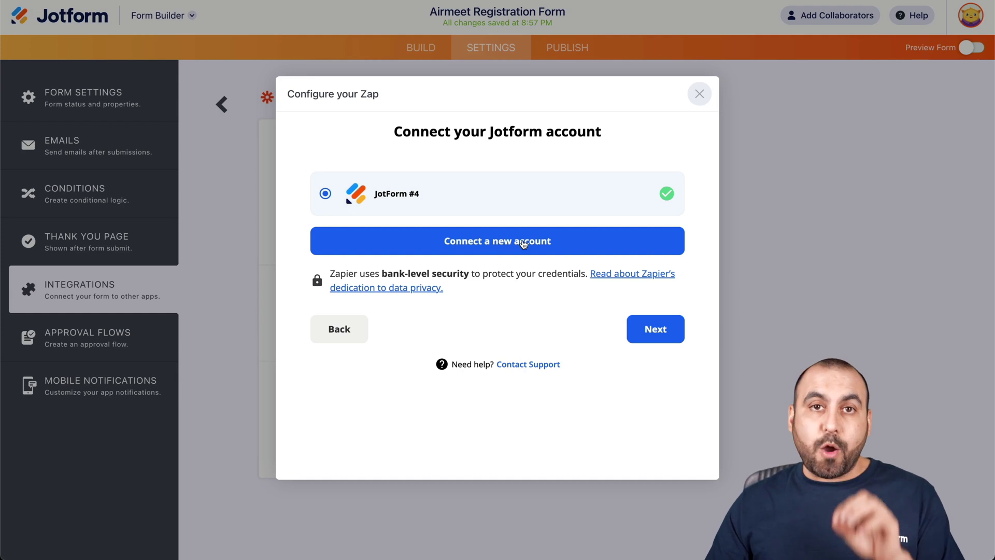
left_click(673, 331)
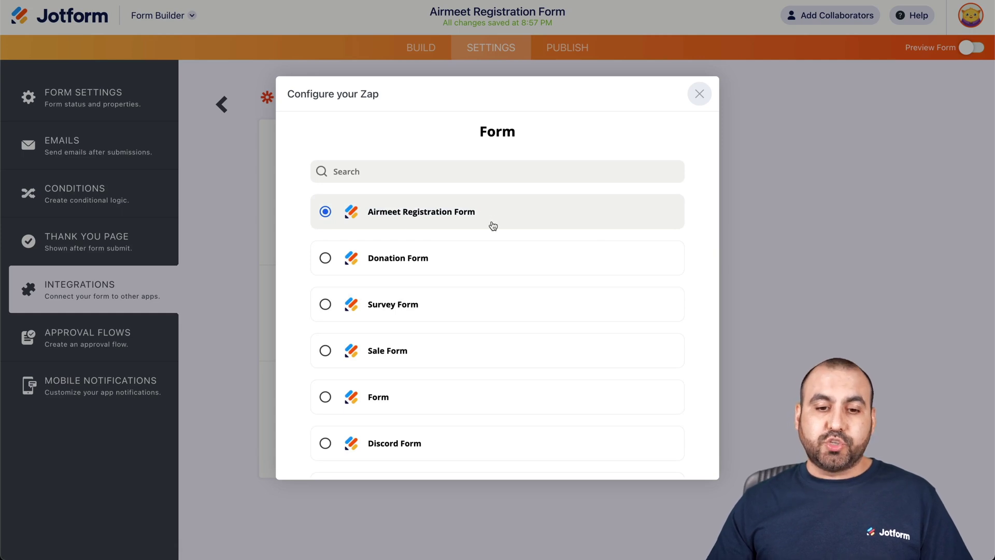
scroll(500, 223, "down", 10)
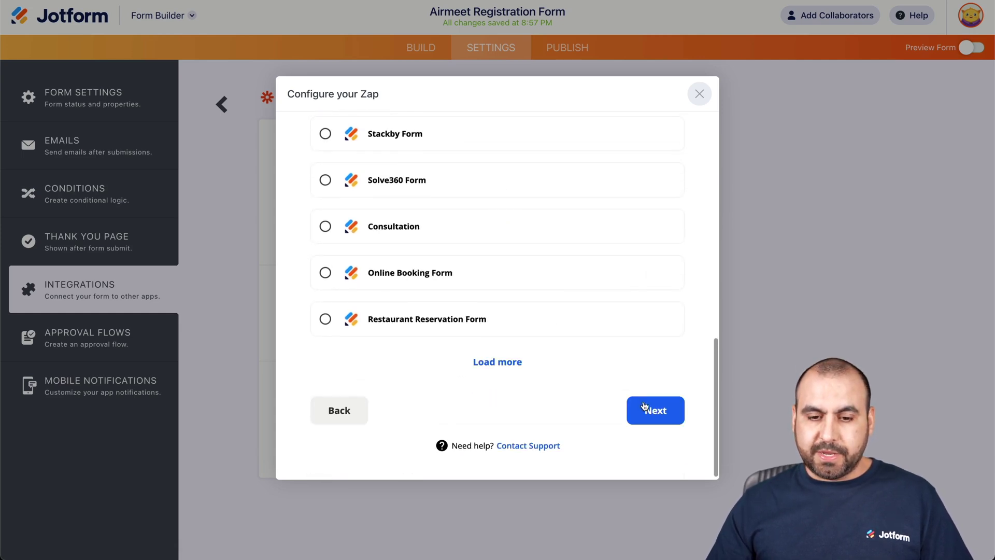
left_click(645, 412)
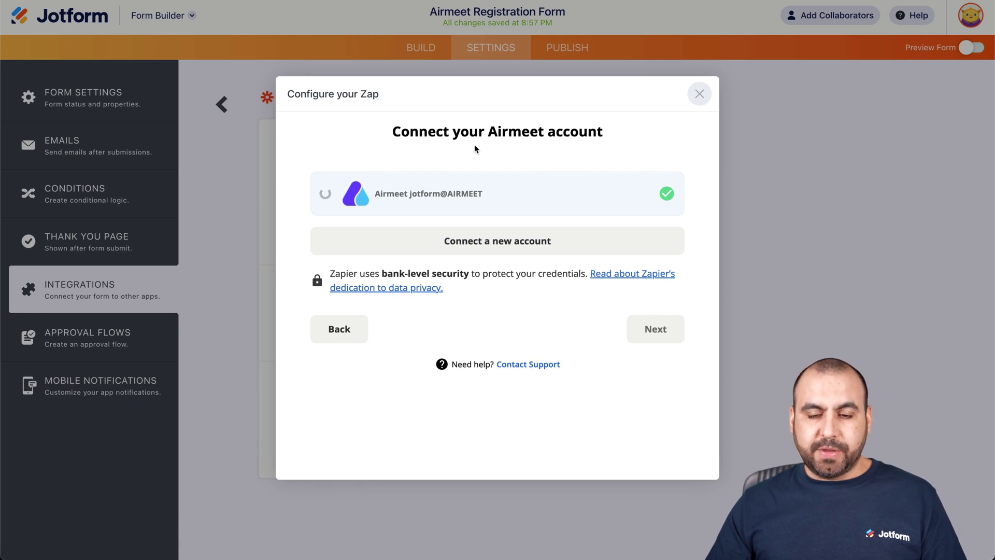
left_click(489, 241)
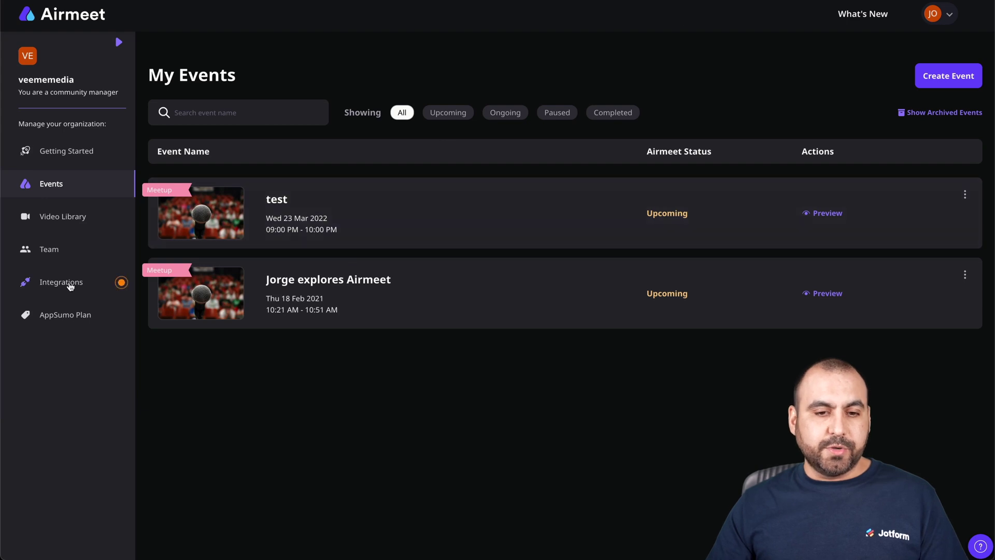
Generate a new Airmeet API access key labelled 'JOtform Airmeet'
left_click(61, 282)
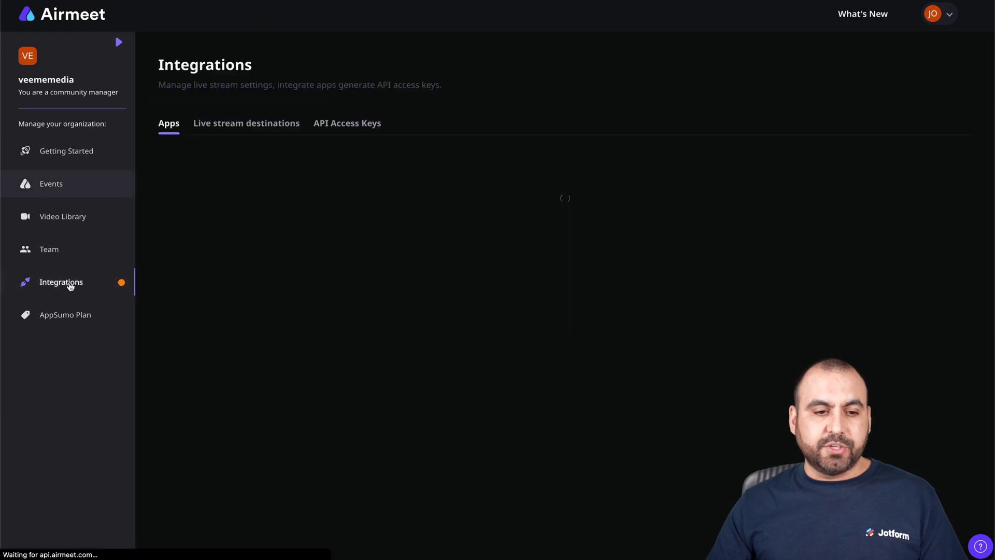
left_click(338, 126)
left_click(885, 157)
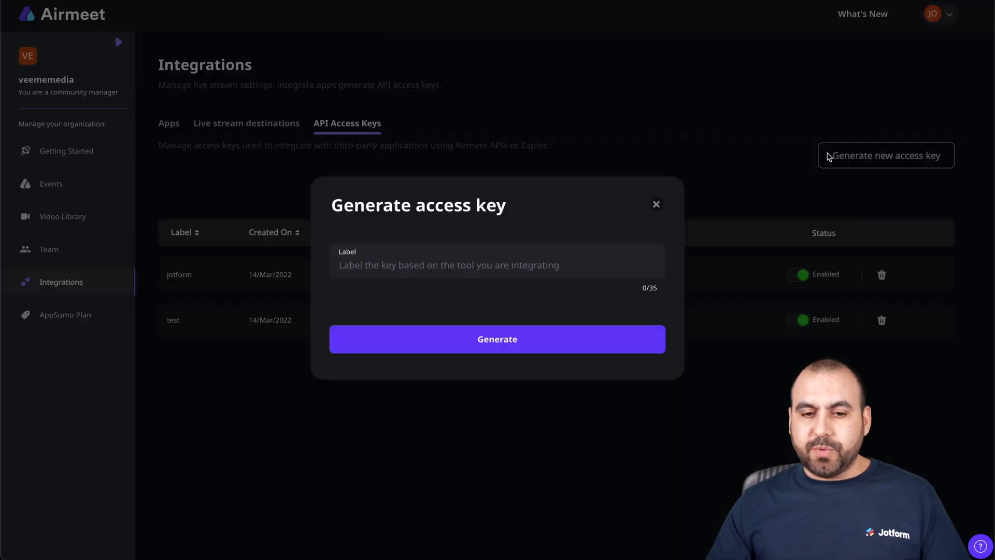
left_click(428, 260)
type("JOt")
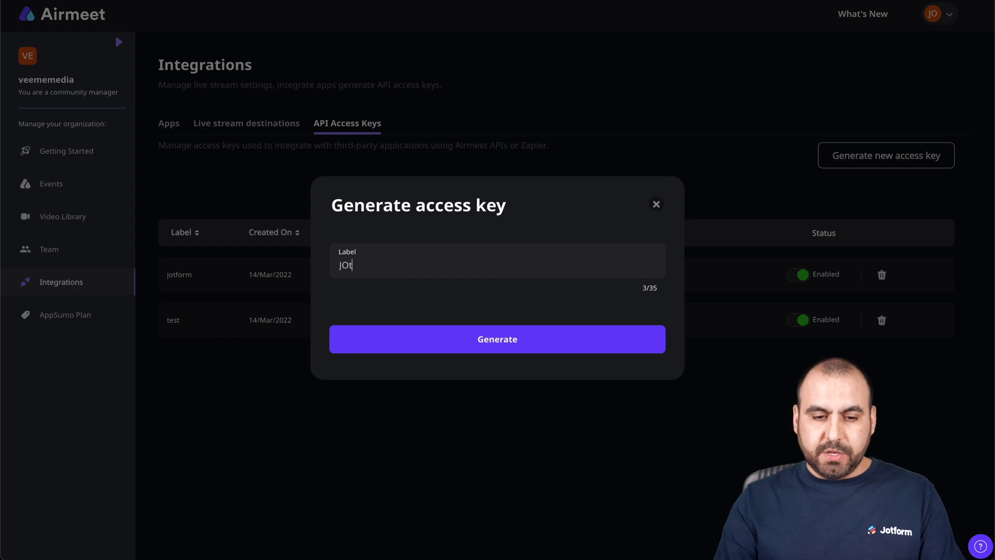
type("form Airmeet")
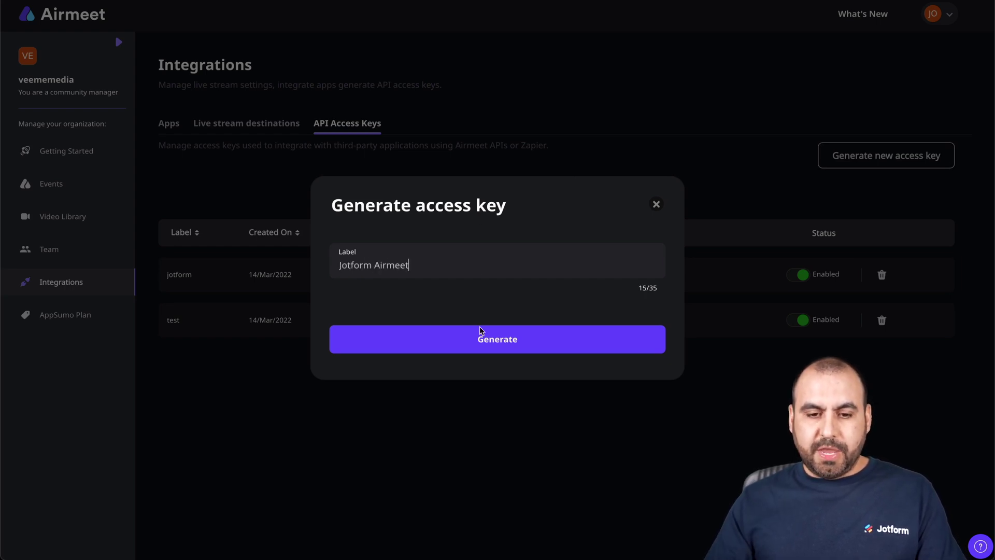
left_click(487, 339)
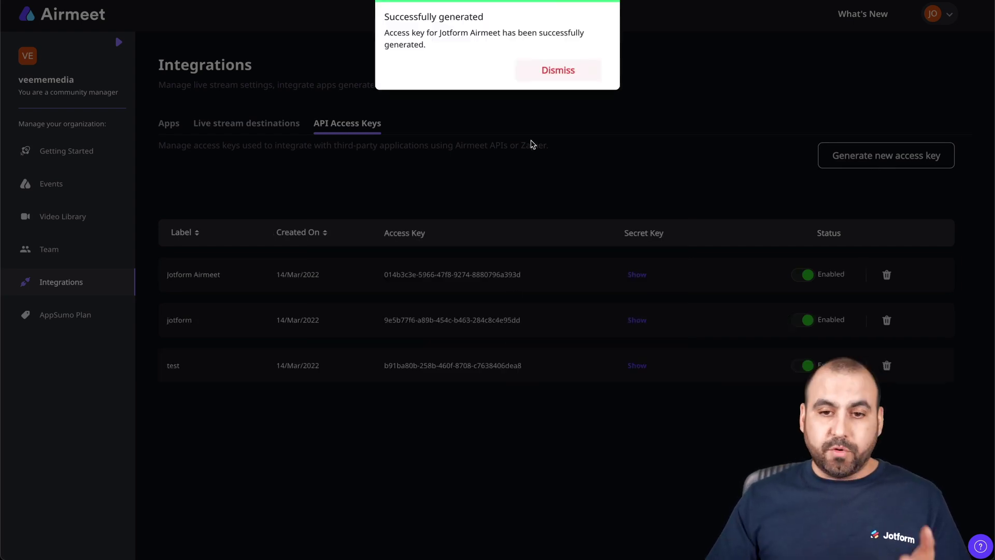
Reveal the new key pair and copy its access key
left_click(555, 71)
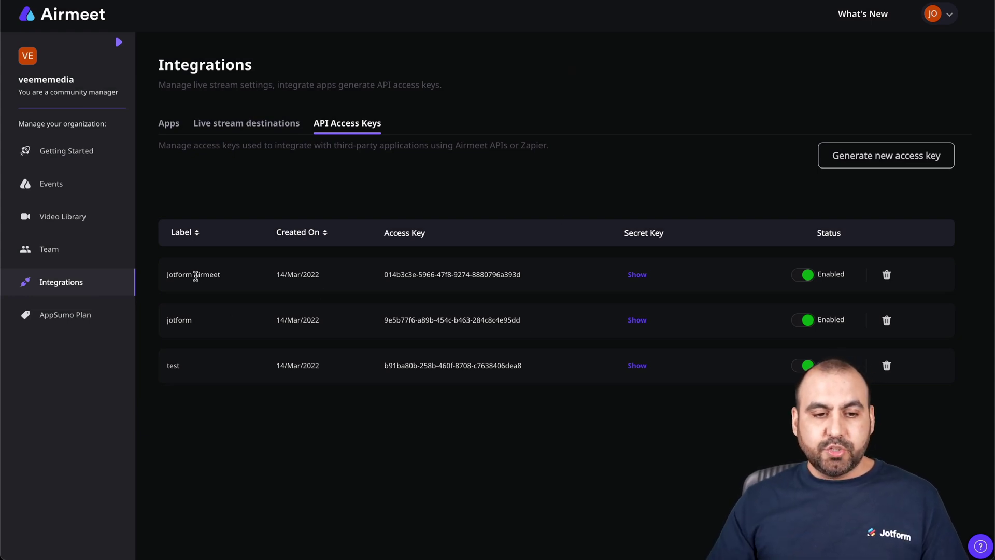
left_click(640, 276)
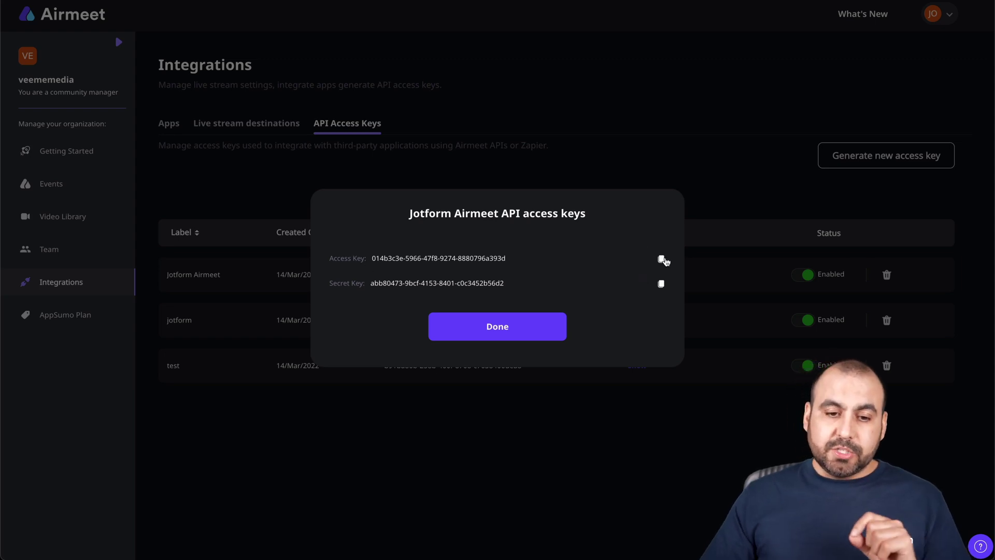
left_click(662, 259)
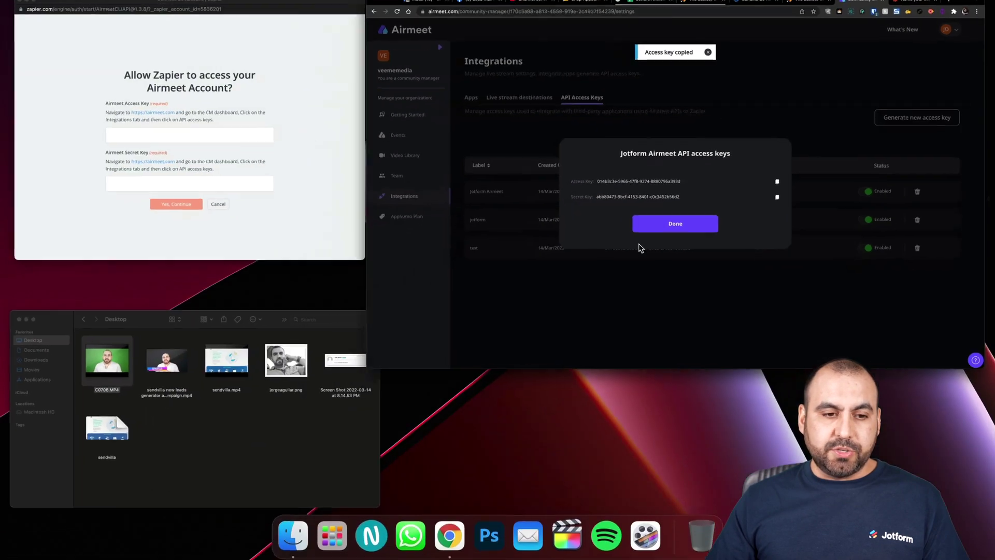
Paste the Airmeet access key and secret key into Zapier and confirm the connection
left_click(153, 142)
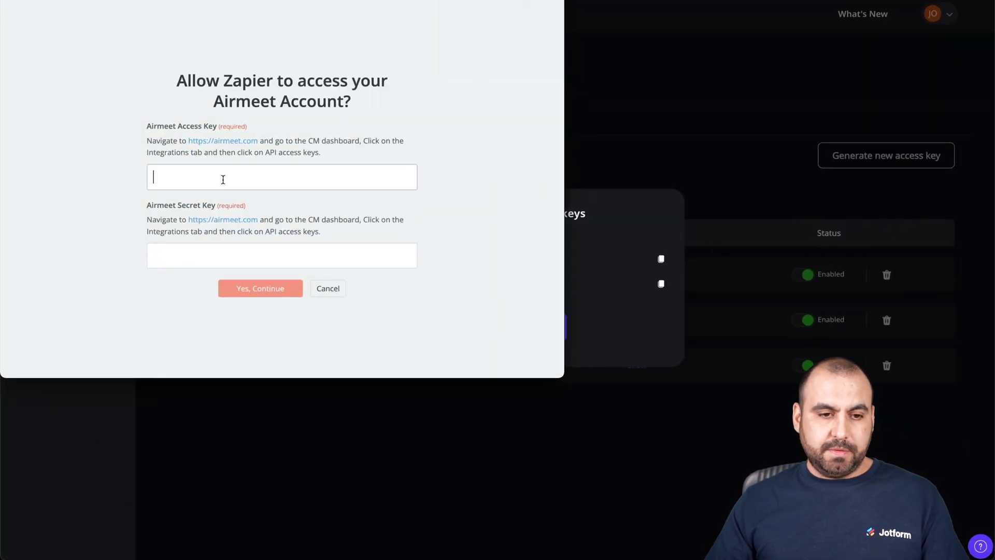
key("super+v")
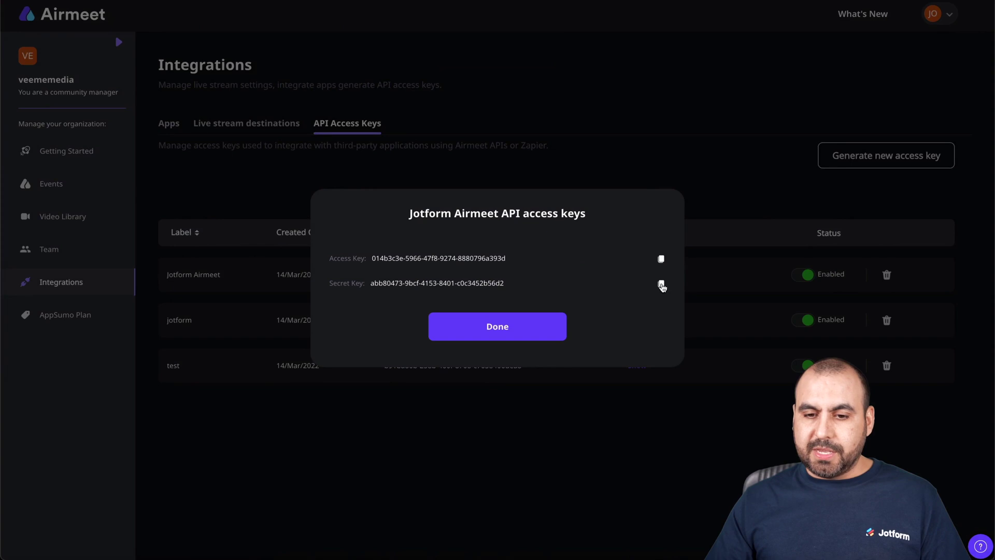
left_click(781, 194)
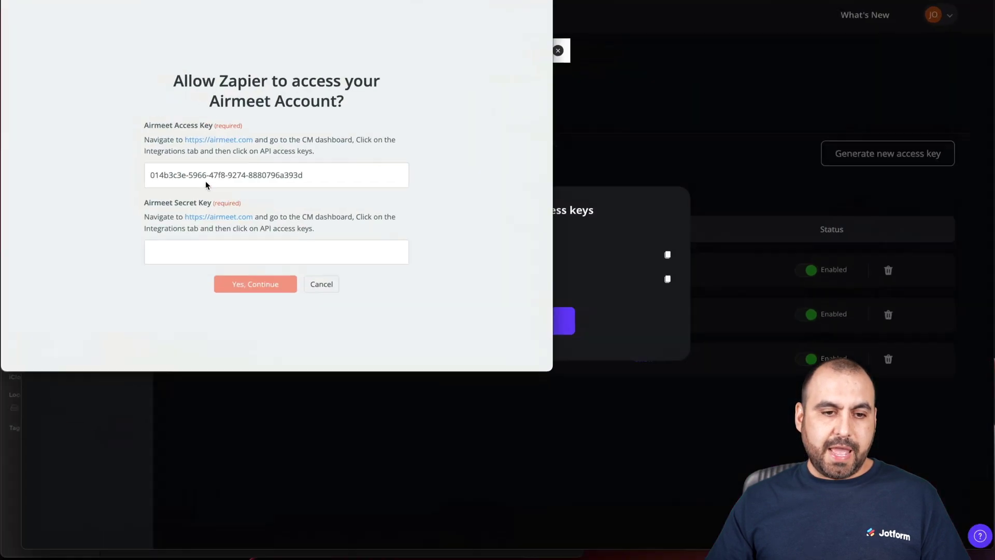
left_click(245, 253)
key("super+v")
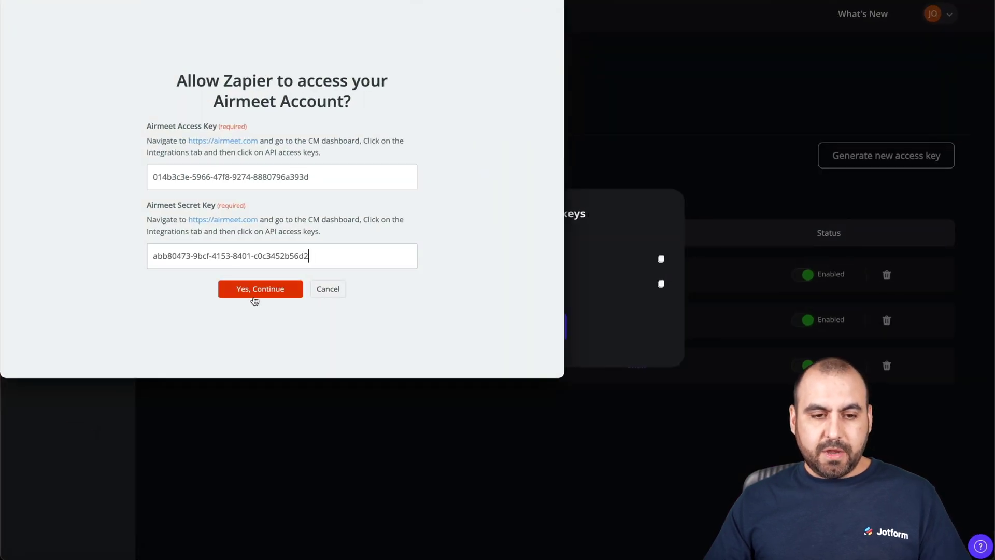
left_click(271, 291)
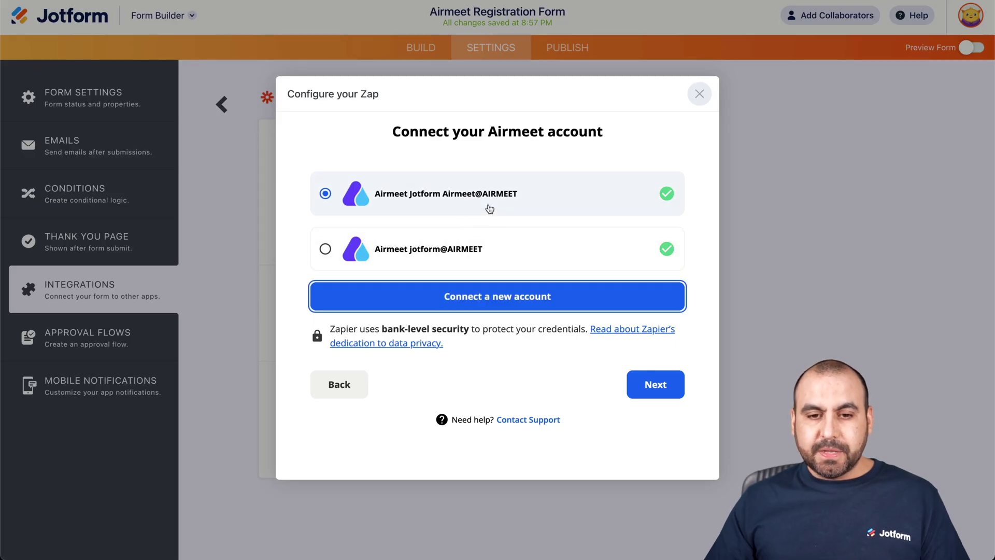
Continue the Zap setup with the new Airmeet account selected
left_click(650, 385)
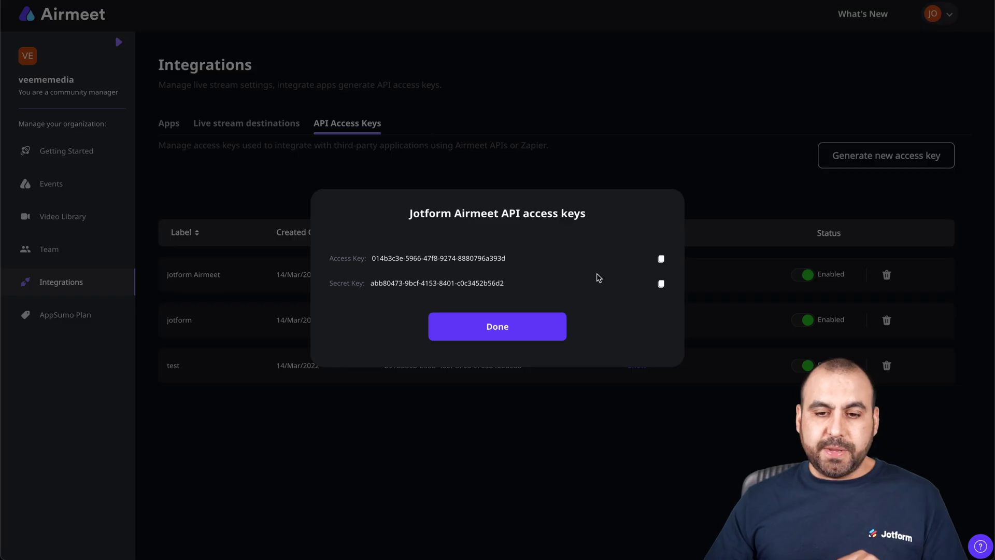
Close the API keys window and start a new Meetup event from the Events list
left_click(539, 327)
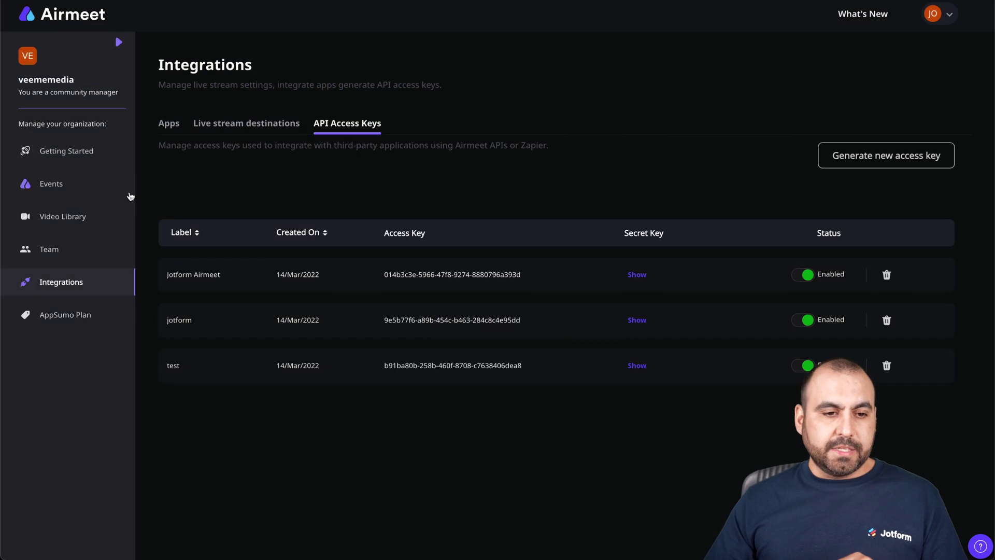
left_click(61, 185)
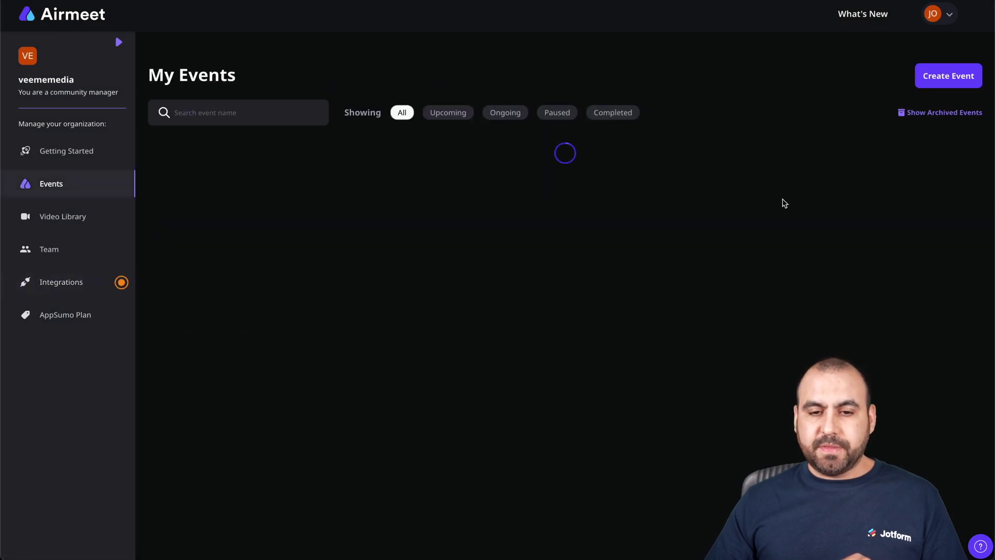
left_click(942, 78)
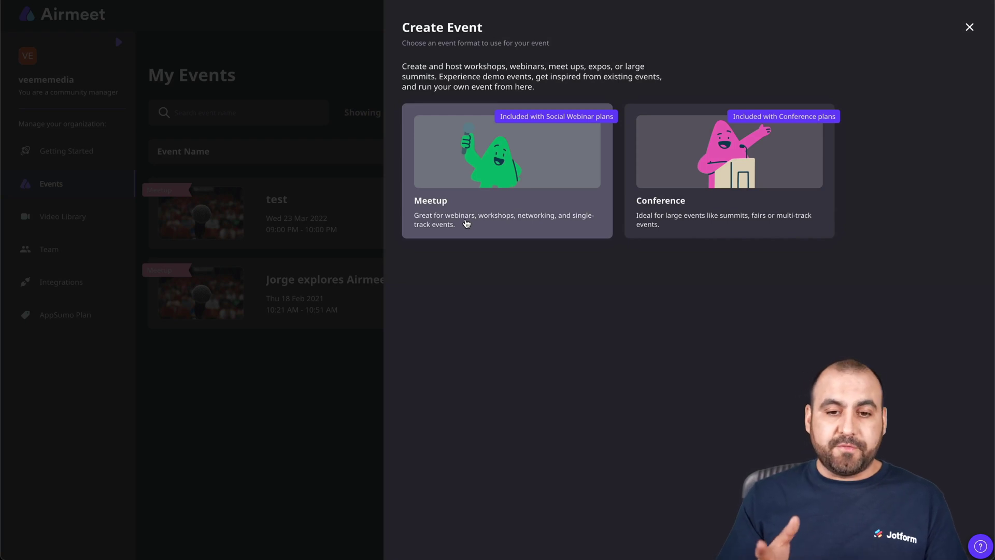
left_click(466, 223)
Create the meetup 'Jotform Video Test' dated 21 March 2022
left_click(499, 91)
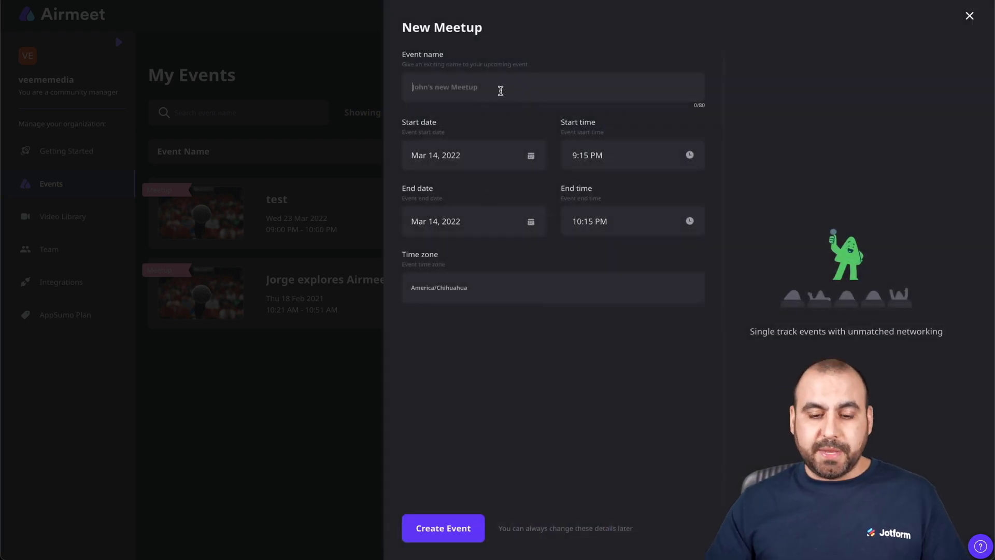
type("Jotform")
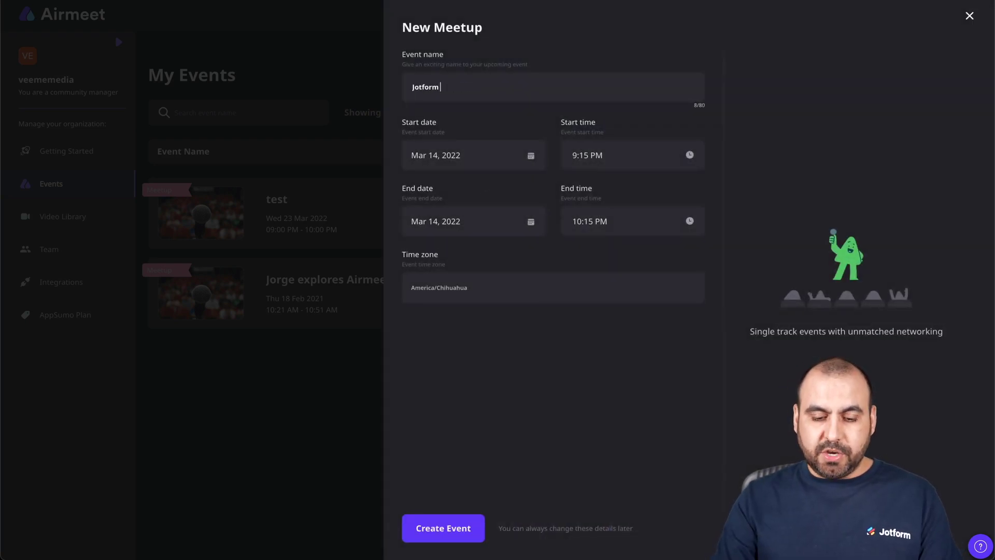
type(" Video Test")
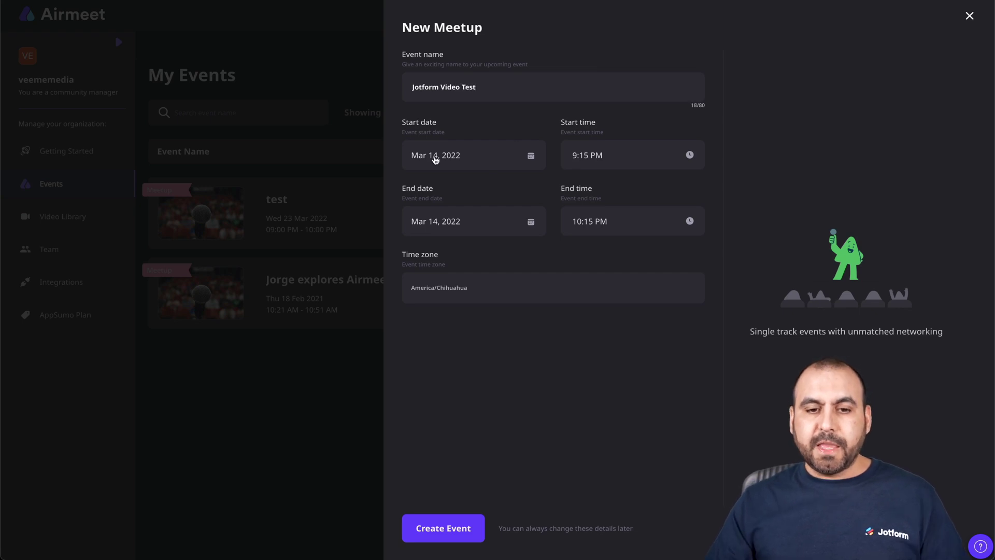
left_click(438, 158)
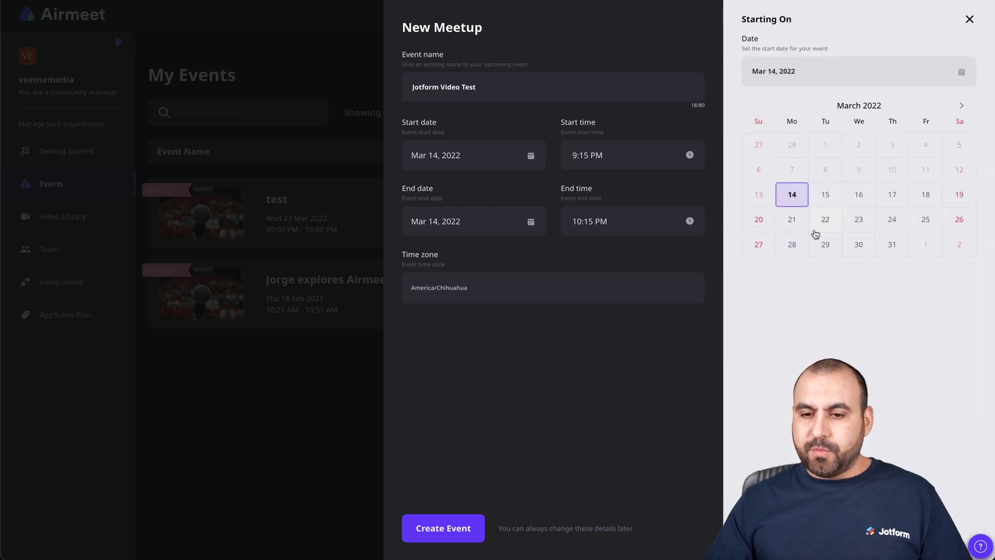
left_click(793, 220)
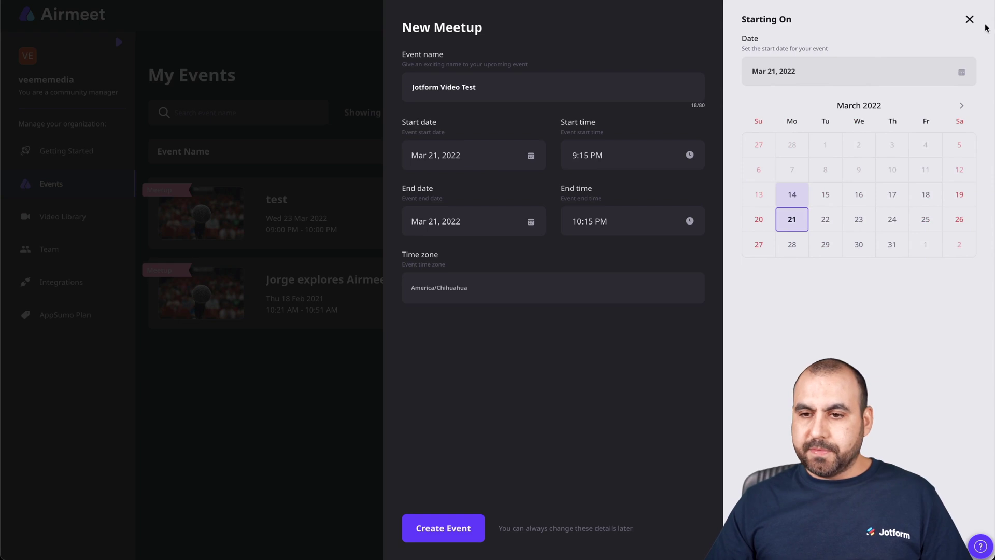
left_click(970, 19)
left_click(459, 530)
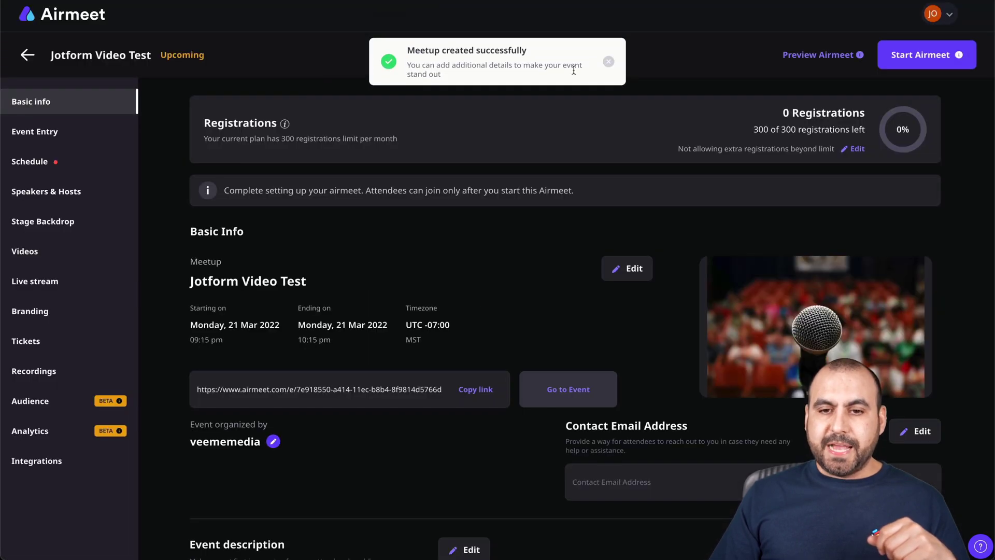
left_click(608, 62)
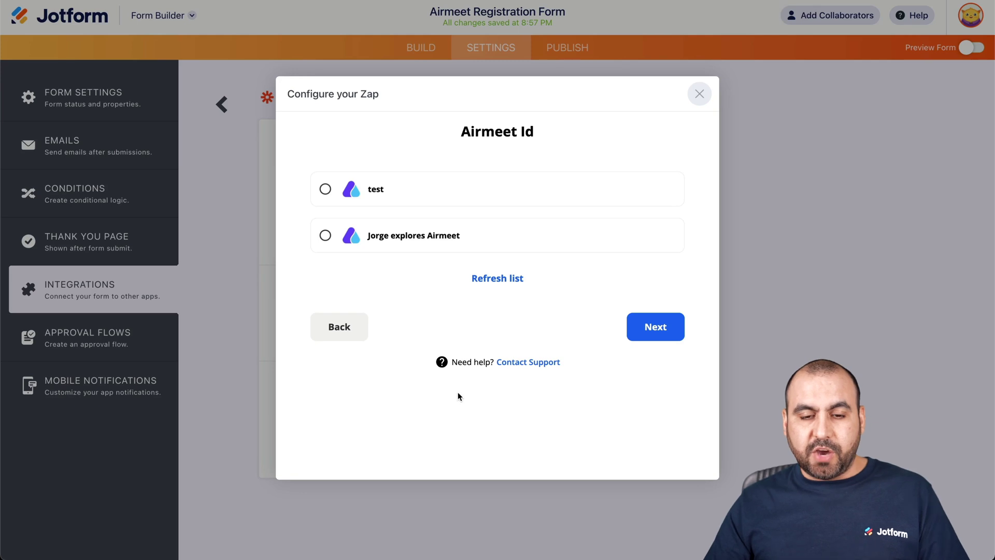
Reload the Airmeet events, then tick City and Country as extra fields to send
left_click(497, 277)
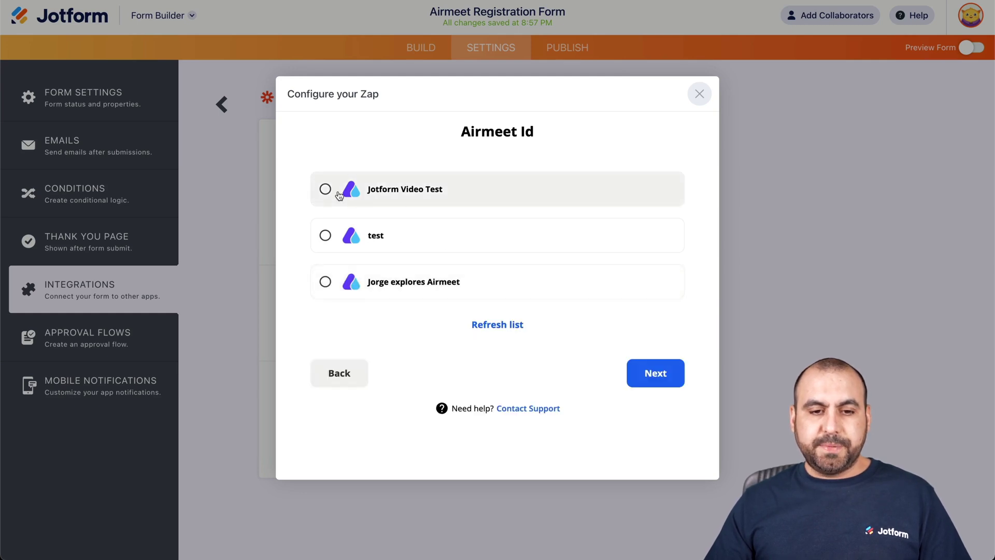
left_click(673, 380)
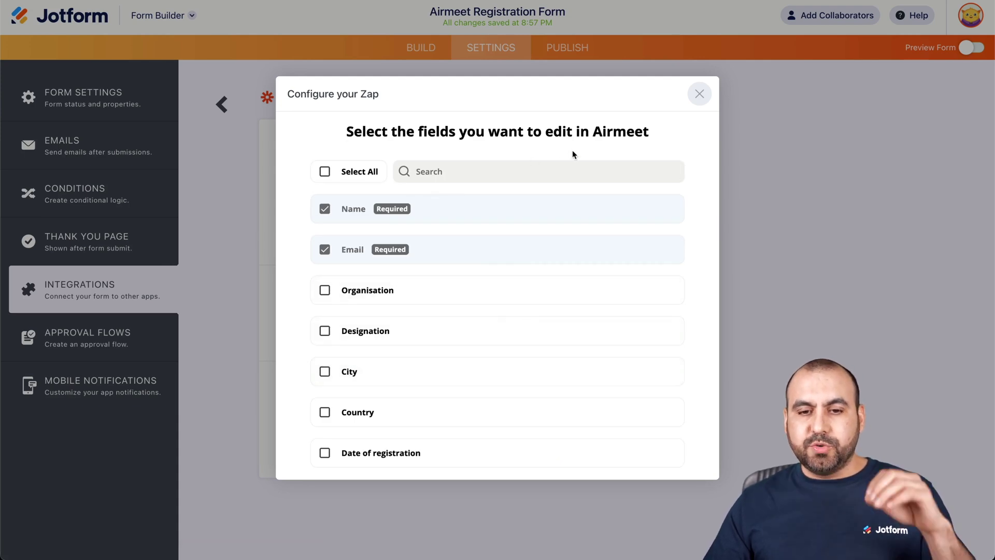
scroll(541, 232, "down", 2)
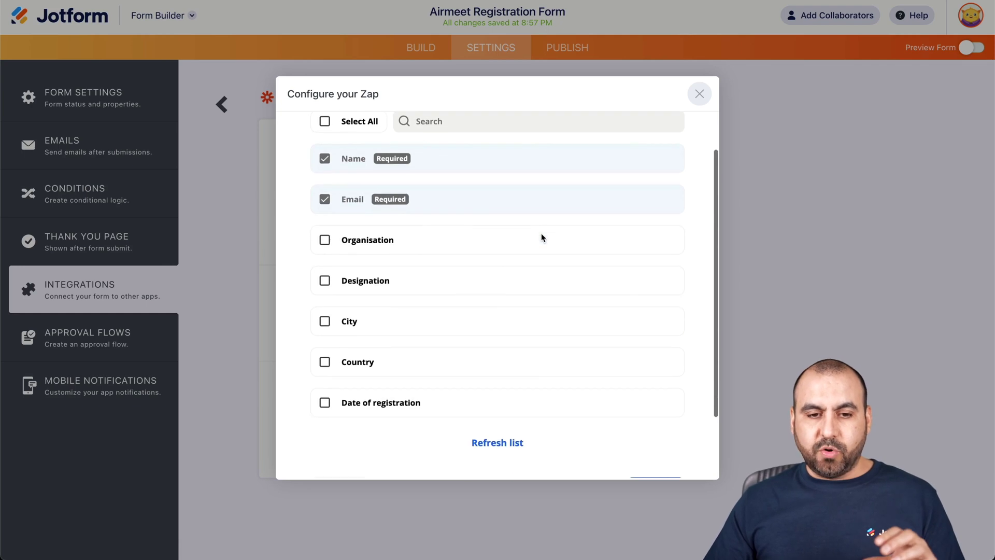
left_click(324, 321)
left_click(325, 361)
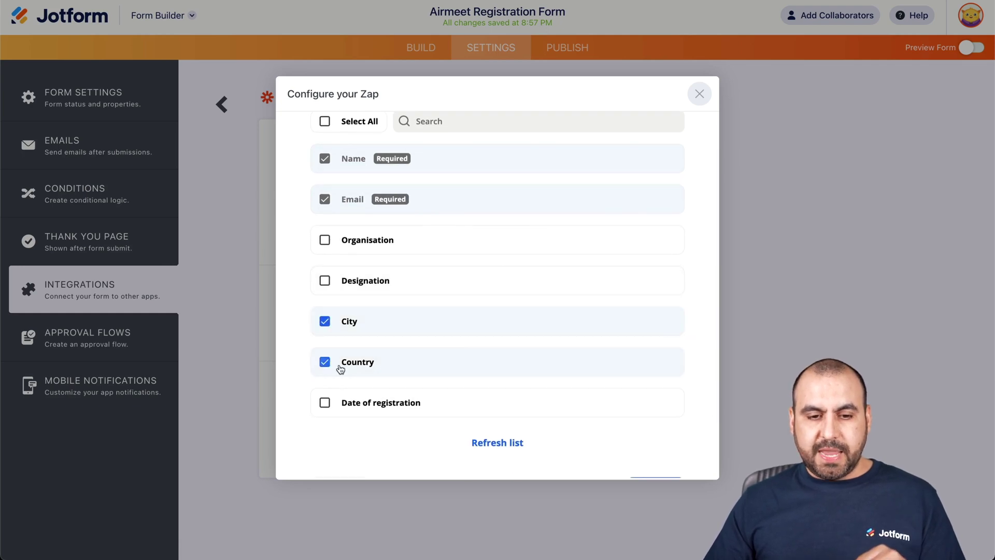
scroll(423, 353, "up", 2)
scroll(424, 354, "down", 3)
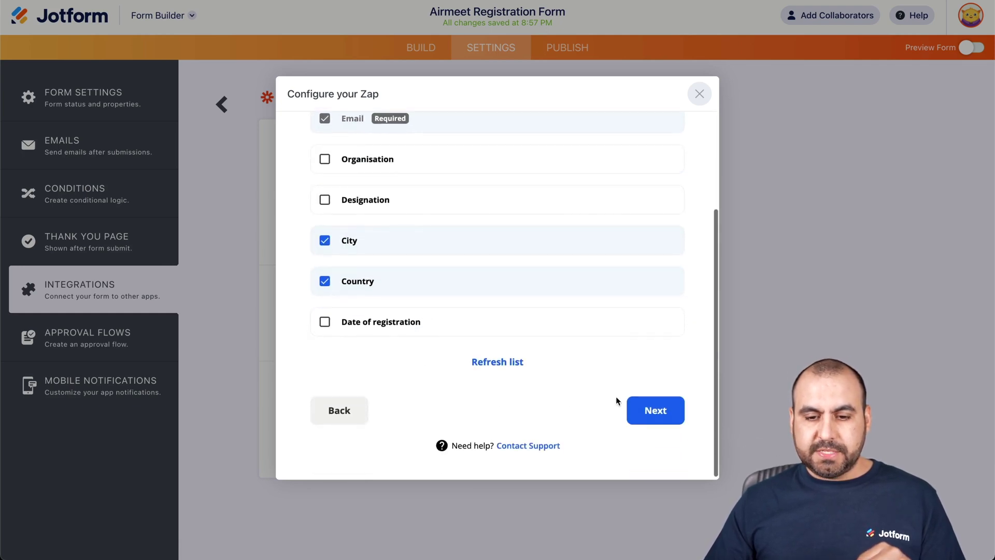
left_click(644, 408)
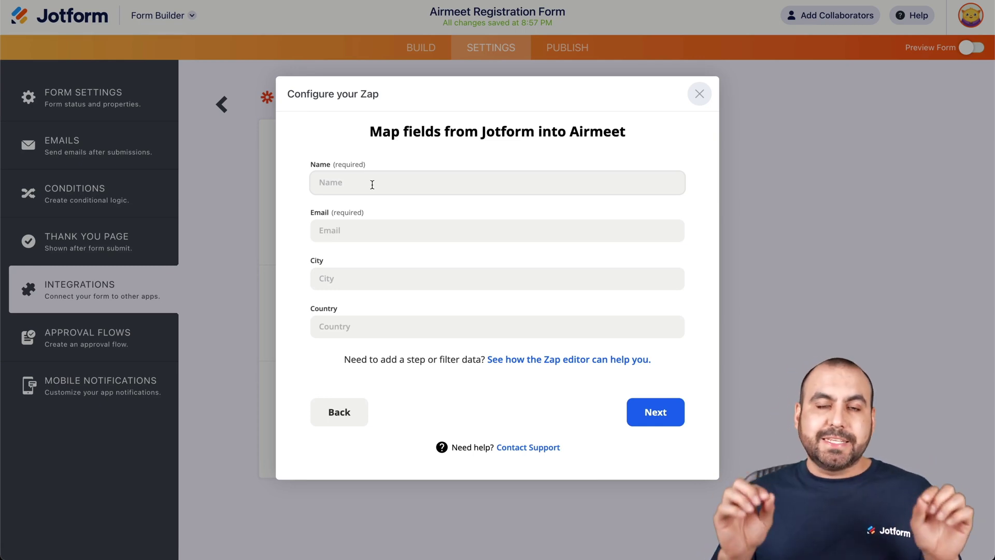
Map the form's Name and Email answers to Airmeet's Name and Email fields
left_click(372, 185)
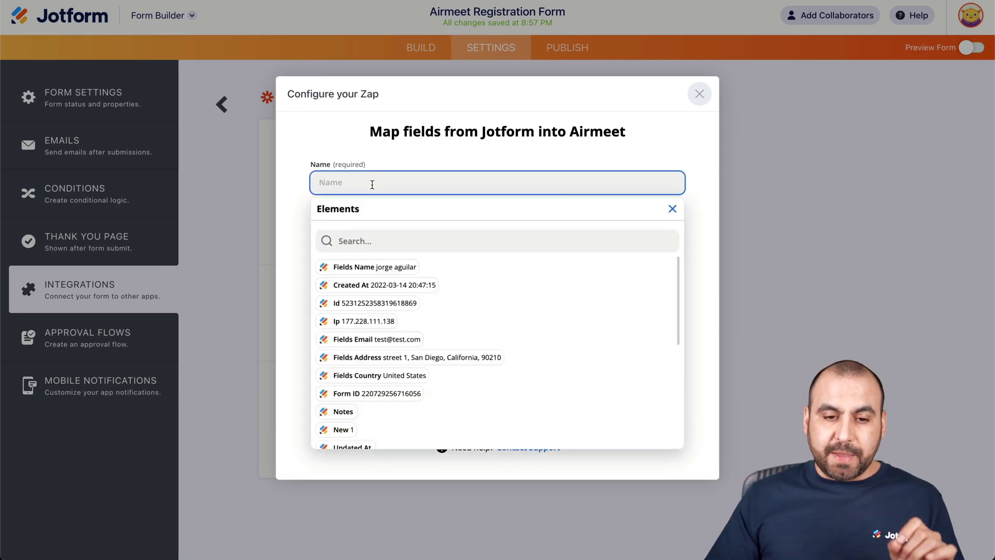
left_click(382, 267)
left_click(289, 217)
left_click(365, 238)
scroll(447, 407, "down", 2)
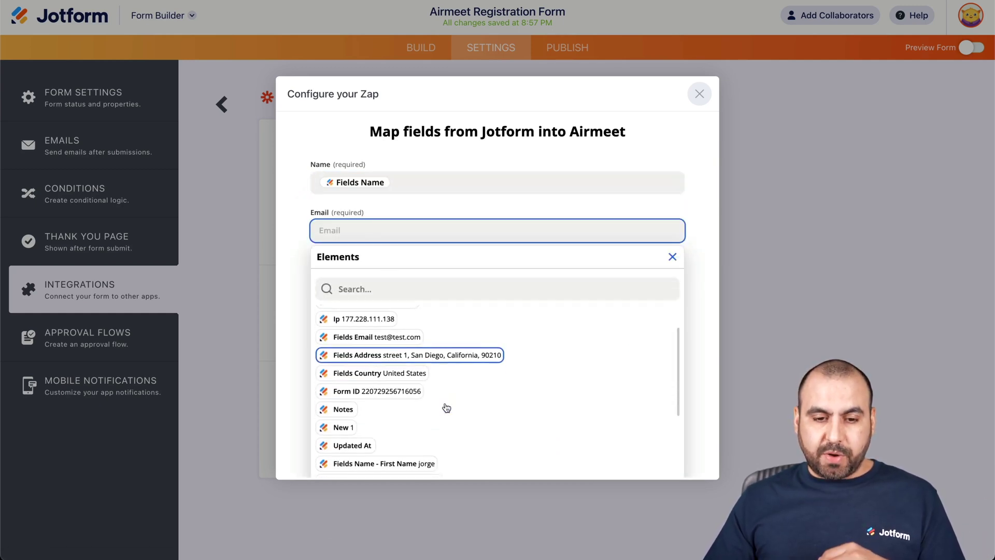
left_click(363, 337)
left_click(283, 259)
Map Address - City to City and Country to Country, then continue to testing
left_click(382, 278)
scroll(408, 396, "down", 3)
scroll(408, 397, "up", 2)
scroll(407, 396, "down", 4)
scroll(408, 396, "down", 3)
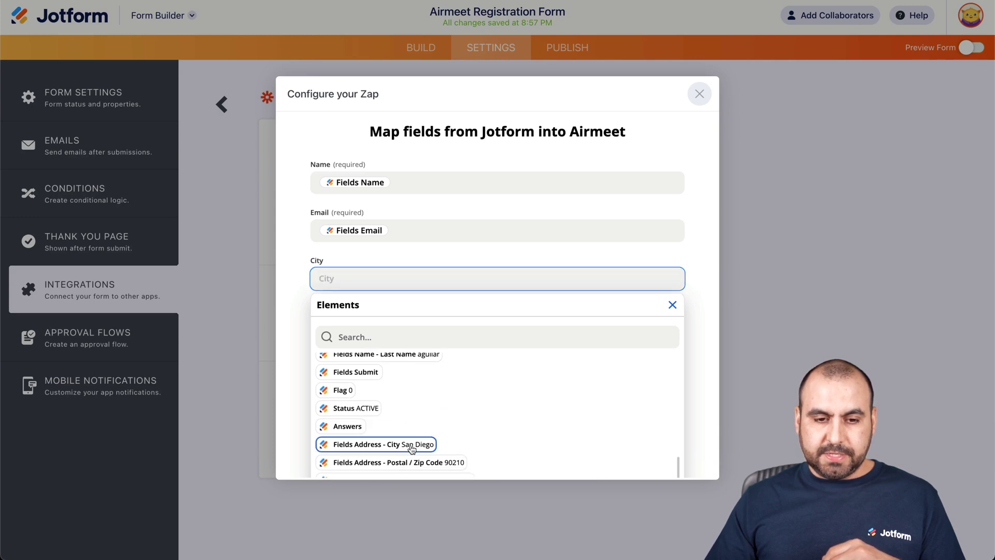
left_click(386, 444)
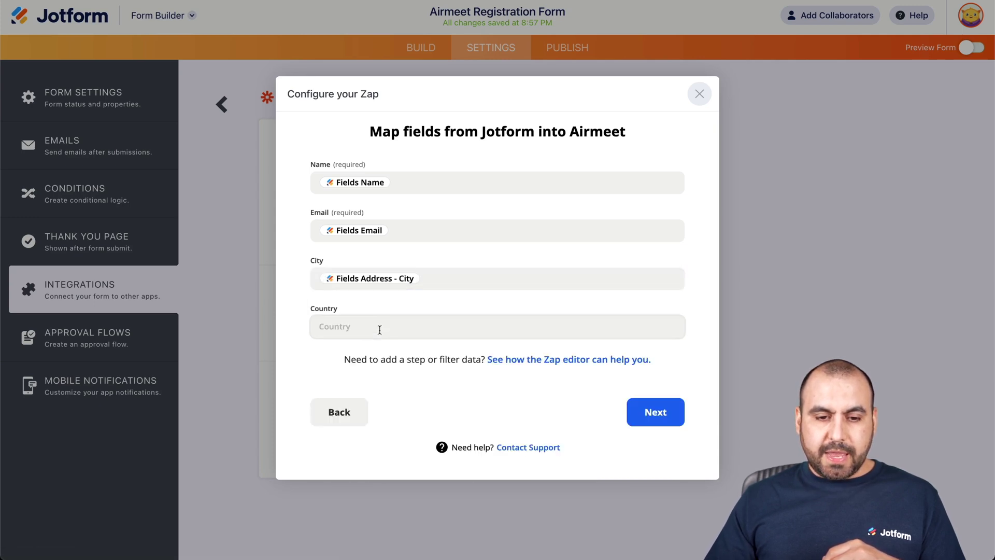
left_click(378, 327)
scroll(408, 415, "down", 5)
scroll(409, 430, "down", 3)
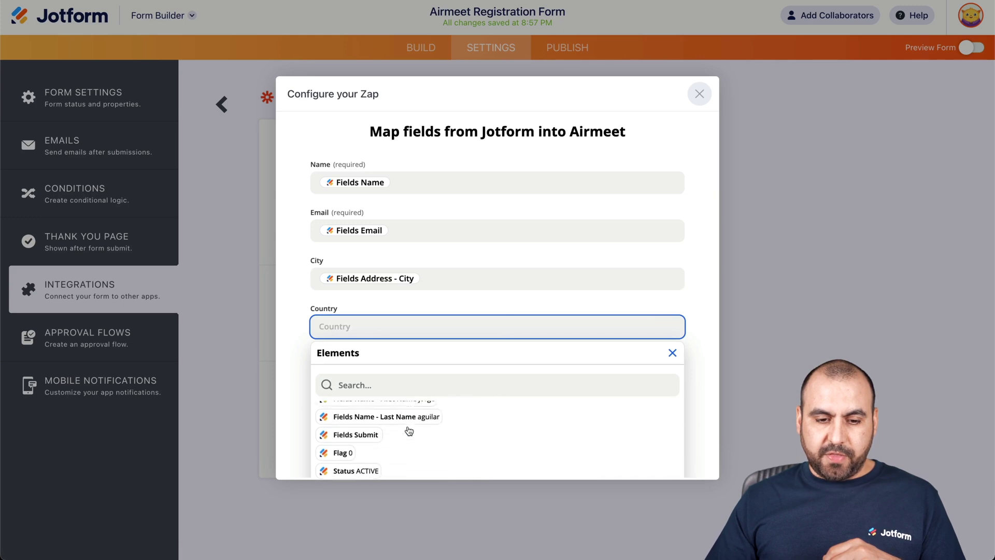
scroll(409, 431, "down", 5)
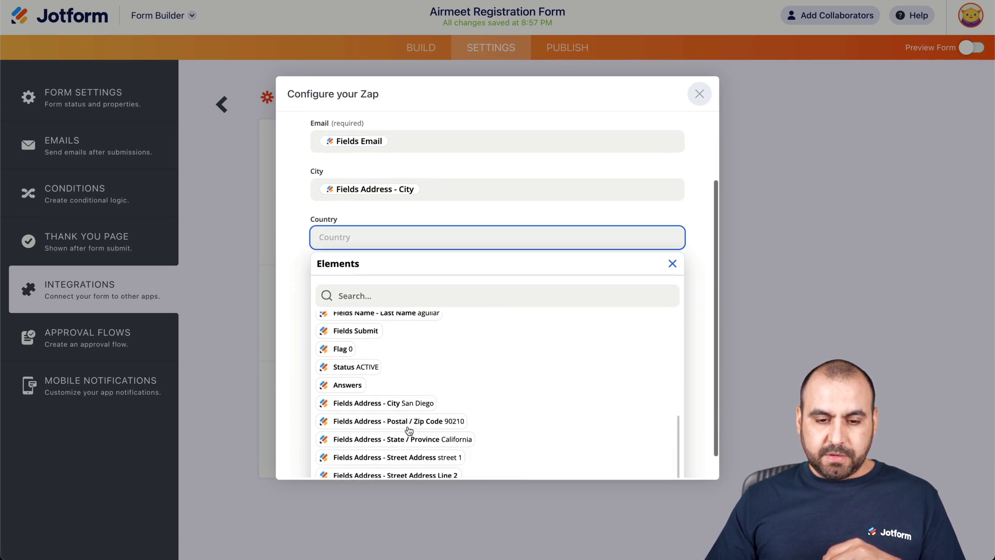
scroll(456, 428, "up", 5)
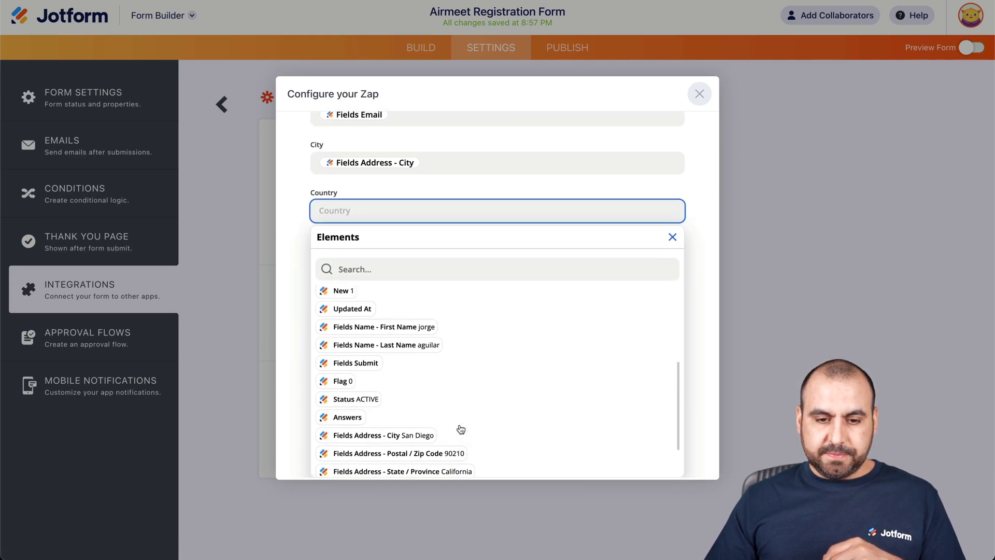
left_click(393, 355)
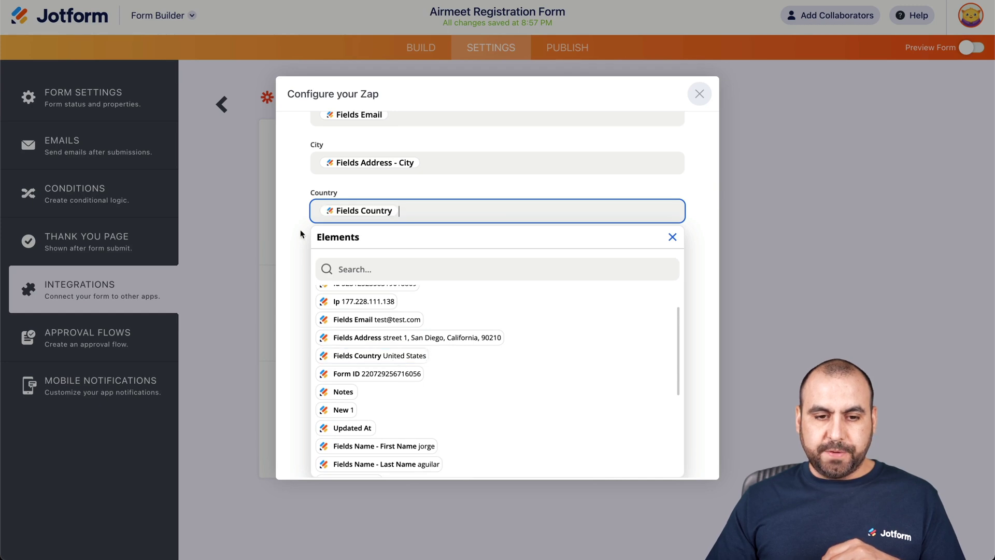
left_click(305, 233)
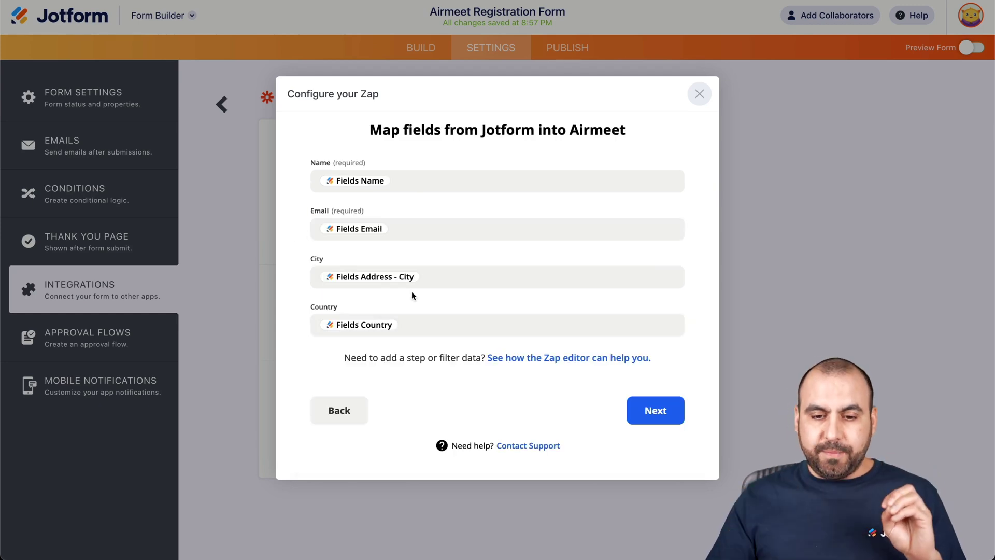
left_click(644, 407)
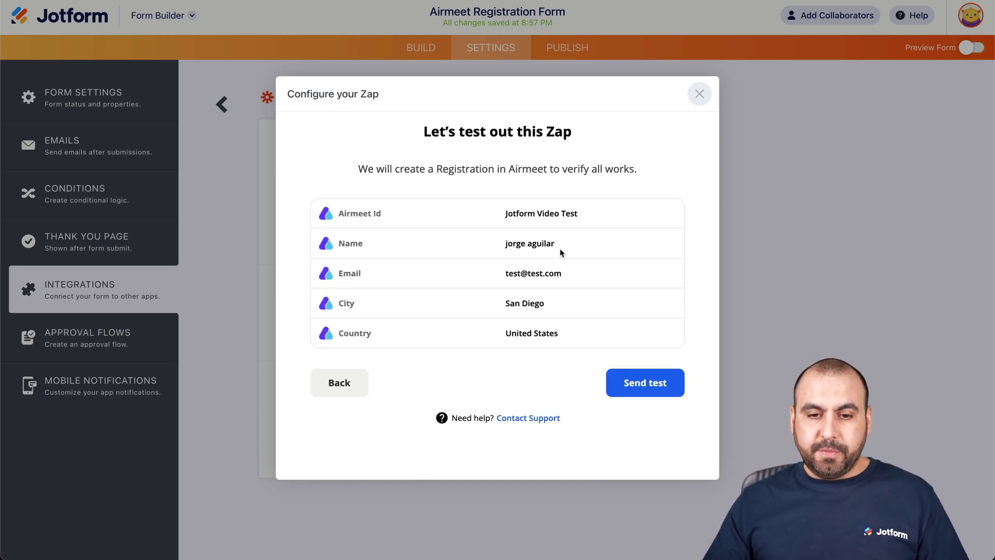
Send the test registration for Jotform Video Test to Airmeet
left_click(657, 388)
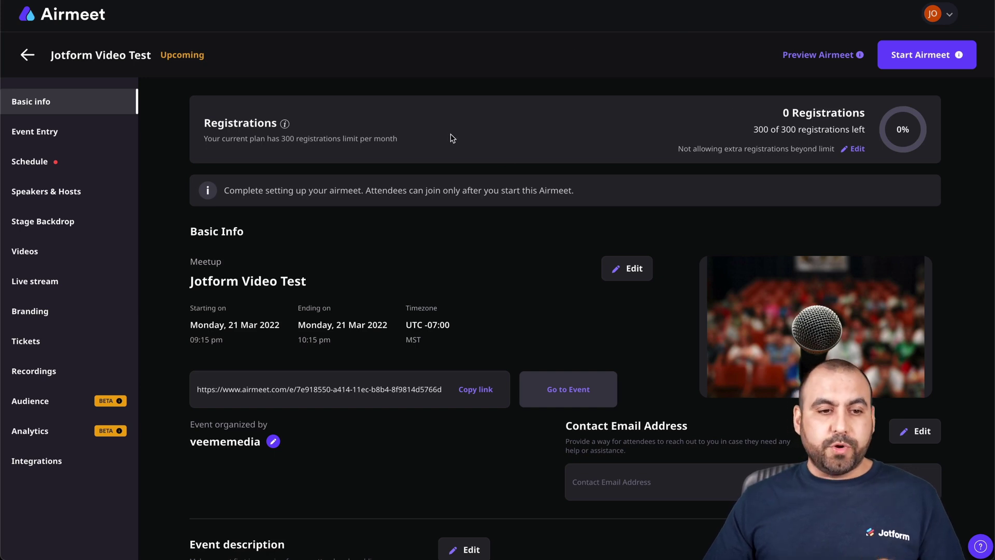
Open the Jotform Video Test event's Participants list under Event Entry to find the test registrant
left_click(49, 138)
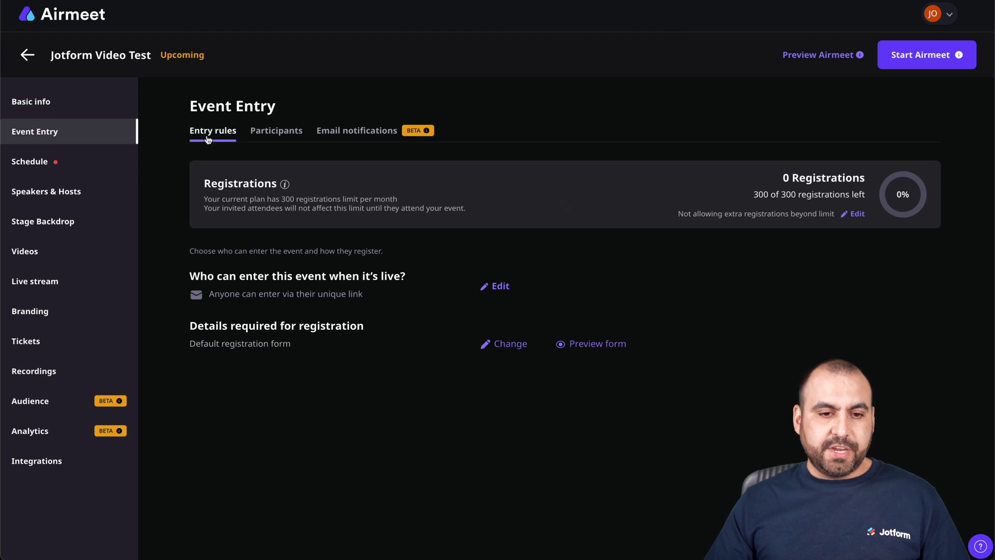
left_click(289, 135)
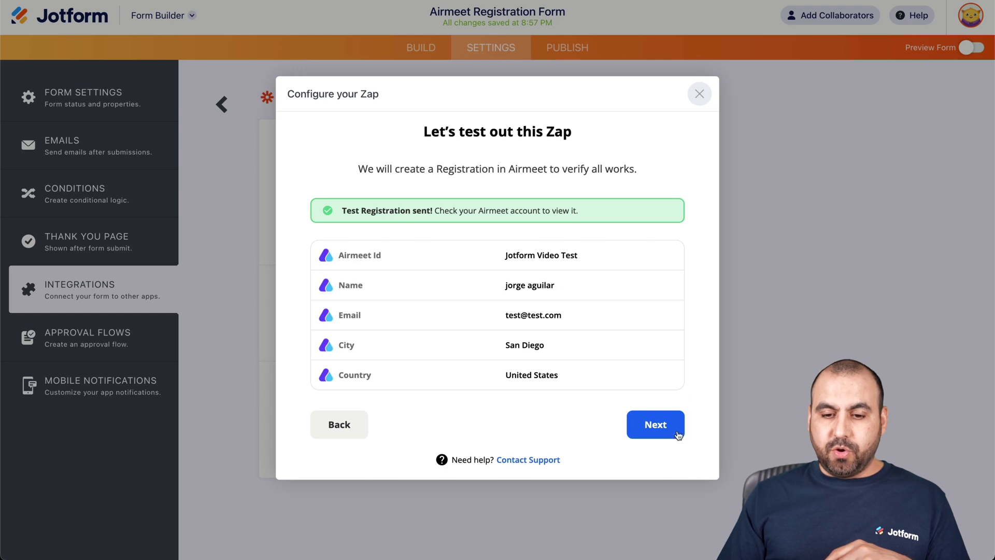
Switch on the Jotform–Airmeet registrants Zap and go to its Zapier management page
left_click(668, 431)
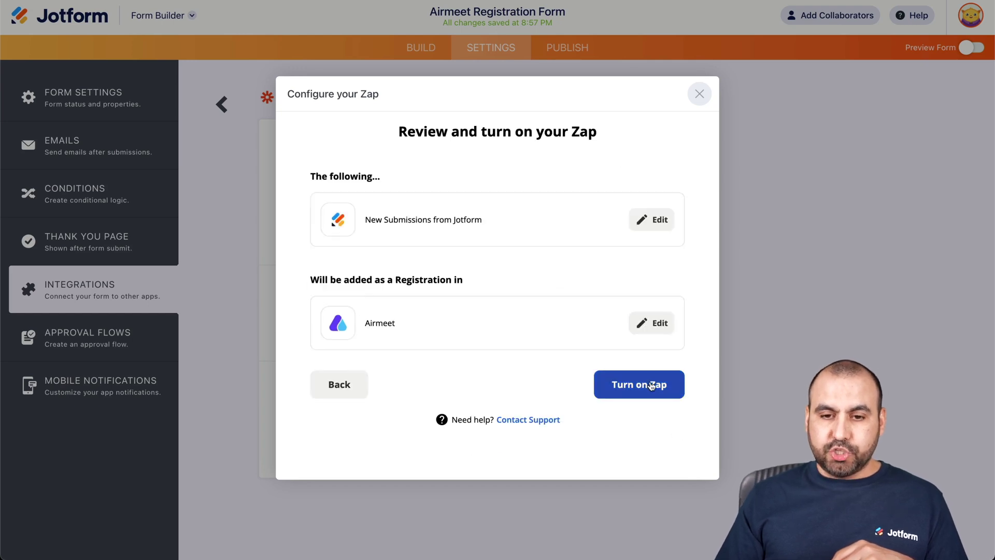
left_click(651, 385)
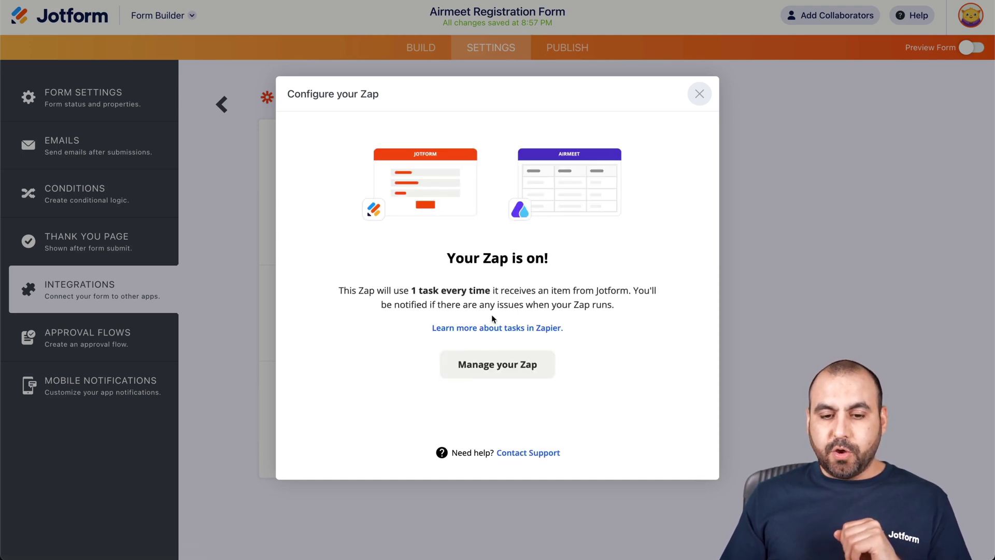
left_click(525, 374)
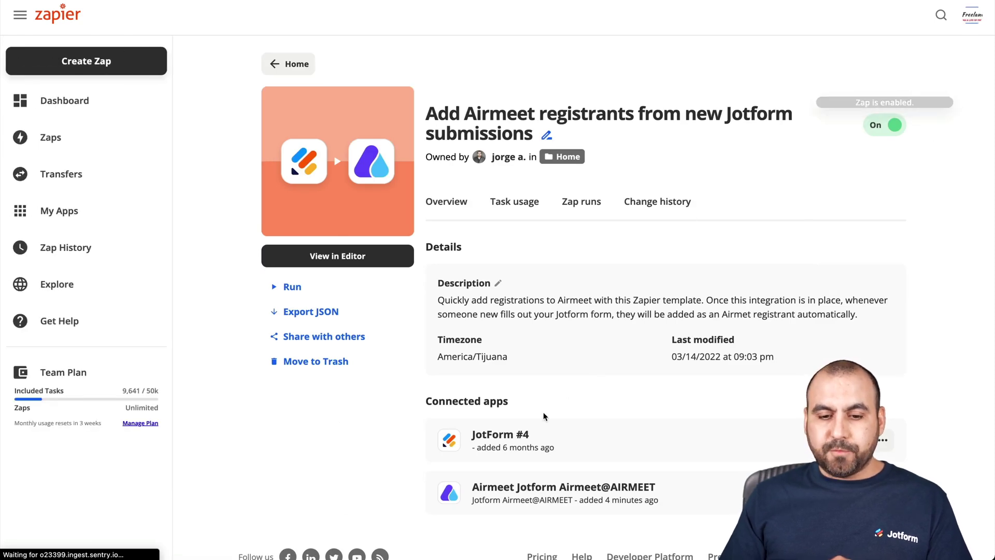
Review the enabled Zap's page showing the JotForm #4 and Airmeet connections
scroll(505, 439, "down", 2)
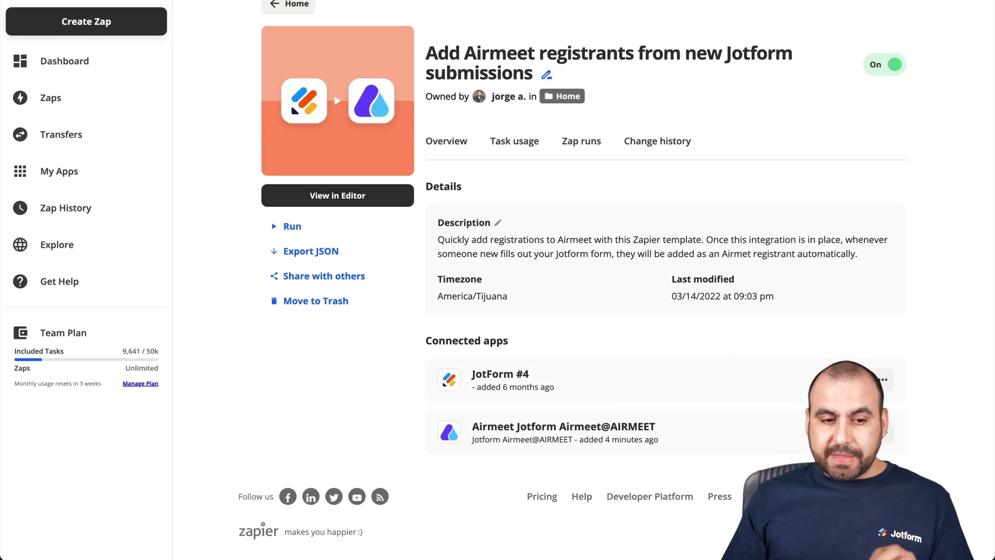
Back in the form builder, close the Zap dialog and open the published form live
left_click(621, 1)
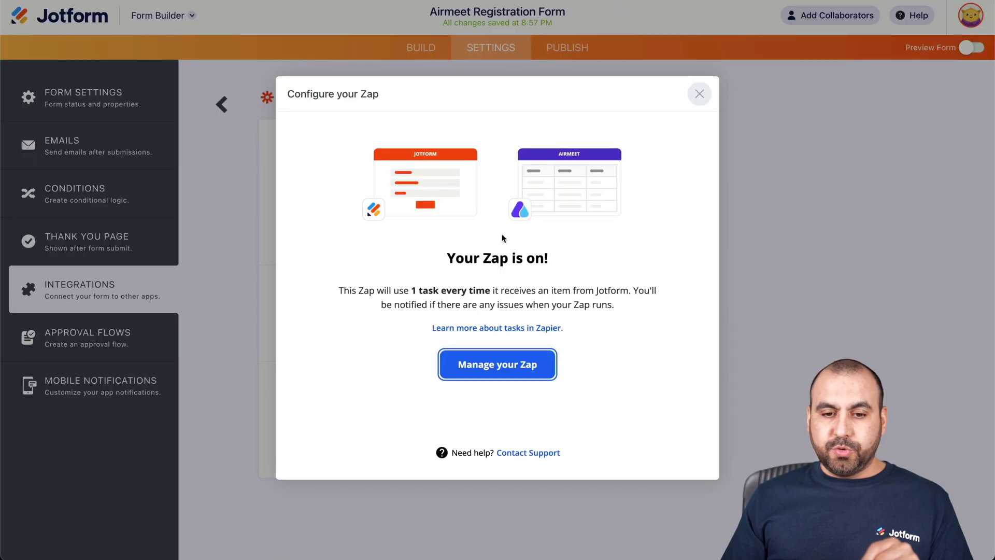
left_click(698, 97)
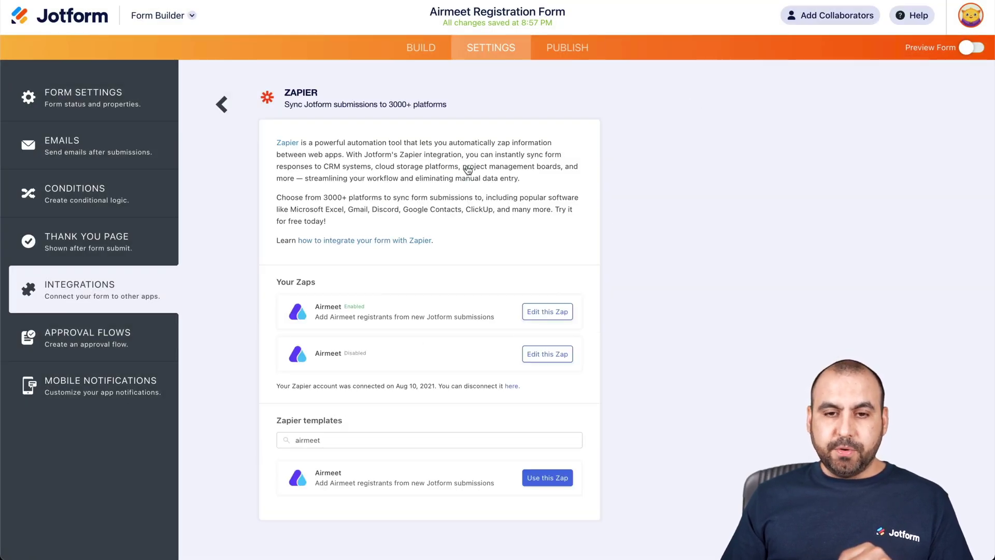
left_click(567, 48)
left_click(557, 192)
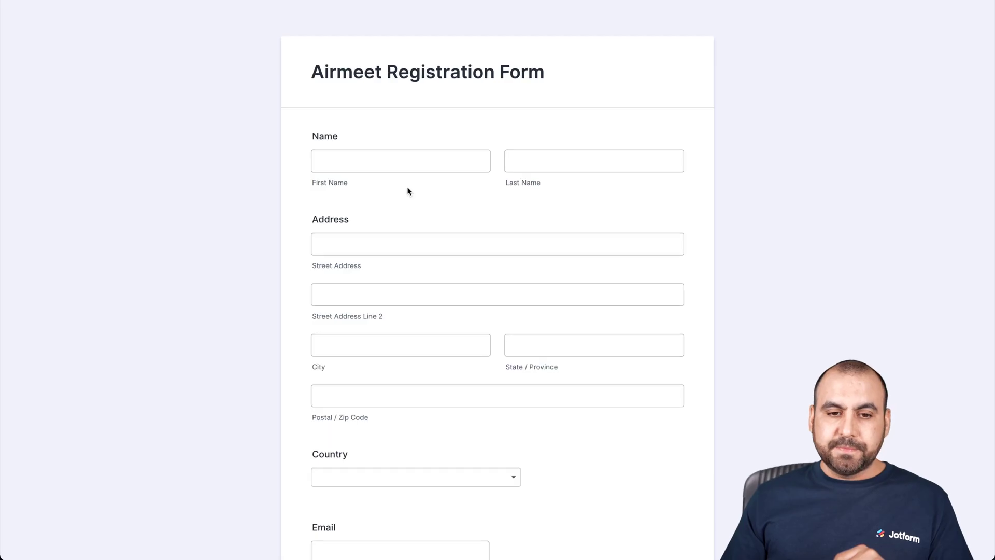
Fill in the registrant's first name, street 'street 1', country Anguilla and email, then submit
left_click(365, 165)
type("jorge")
key("Tab")
key("Tab")
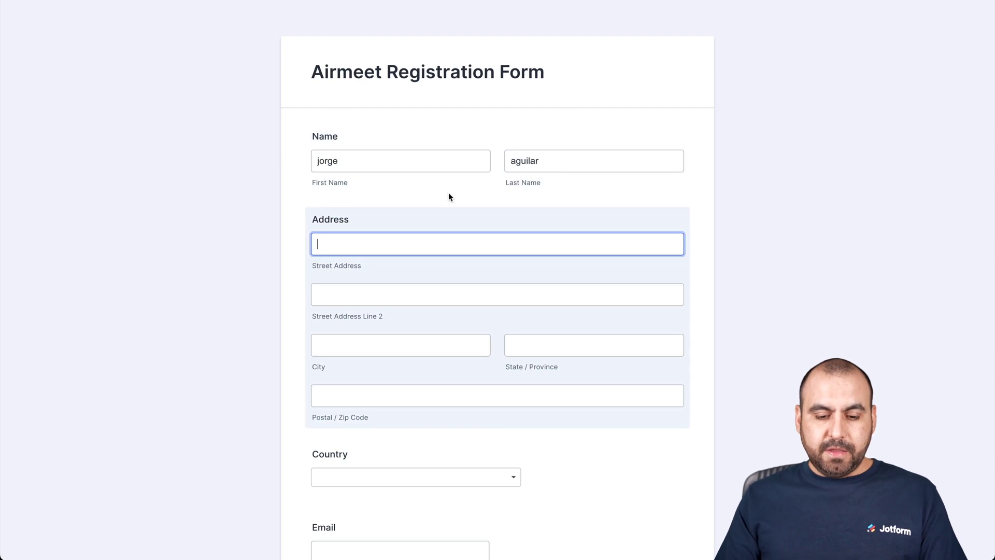
type("street 1")
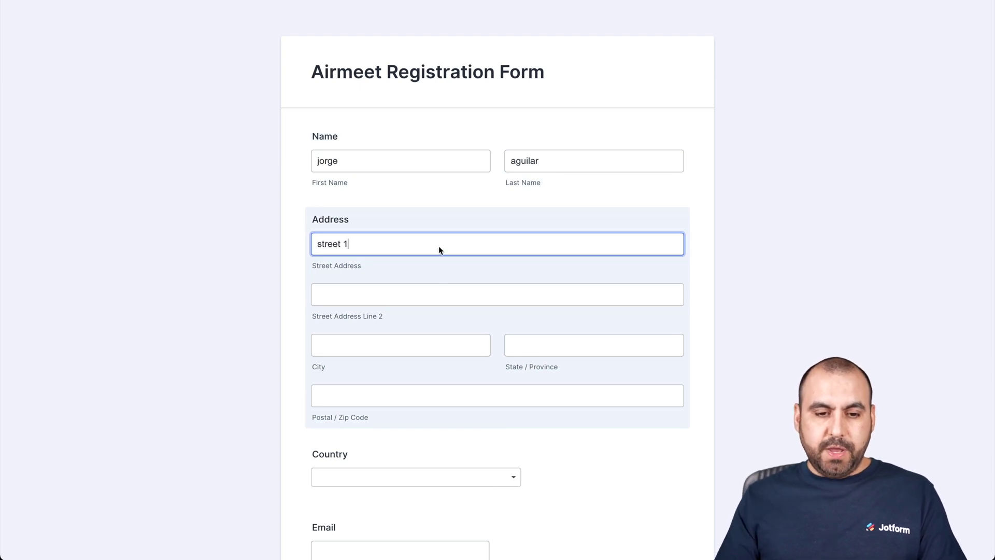
key("Tab")
scroll(449, 294, "down", 3)
left_click(382, 333)
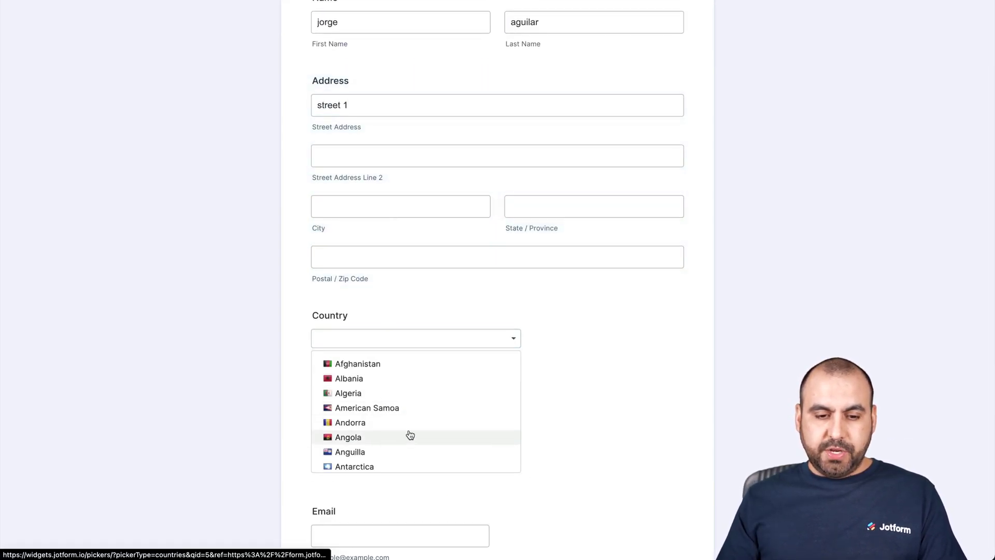
left_click(417, 450)
left_click(372, 410)
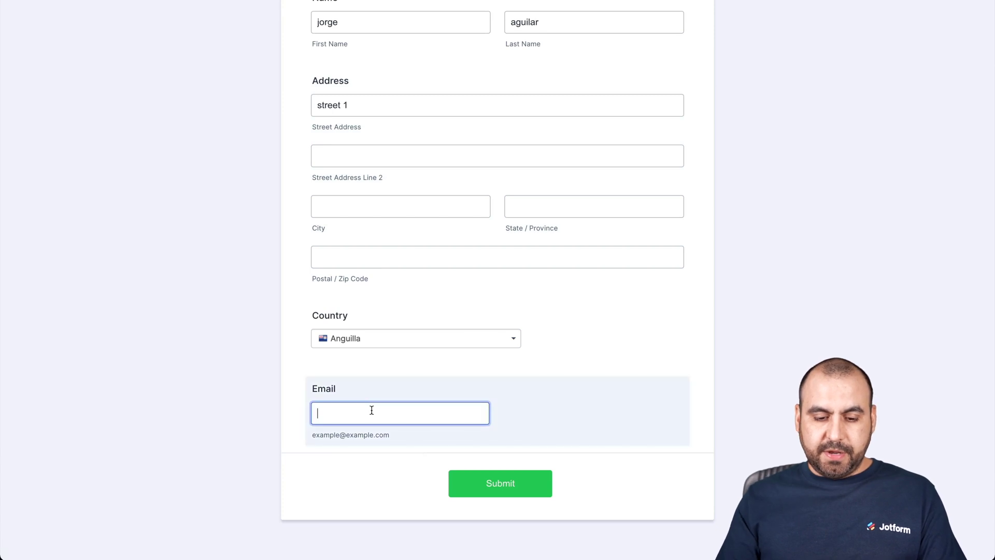
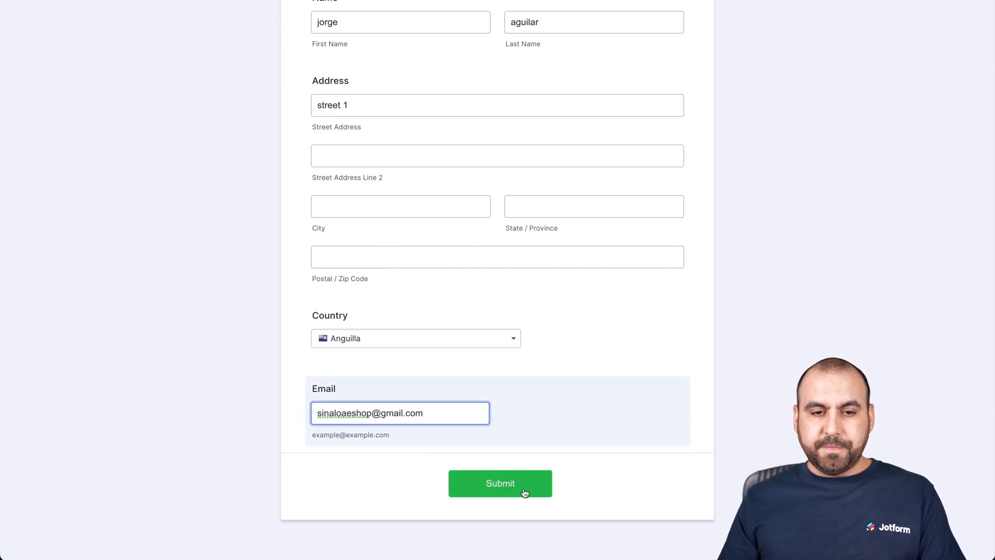
left_click(524, 491)
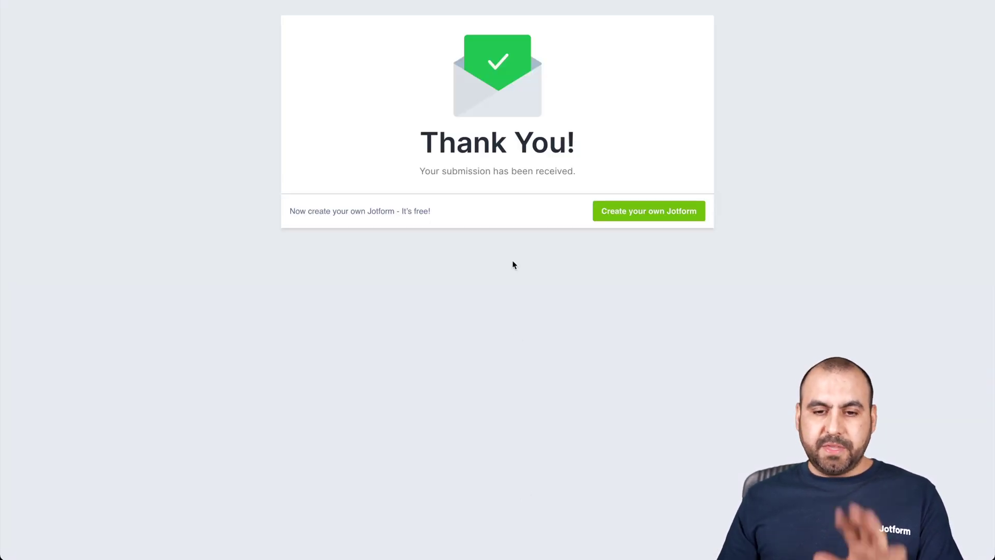